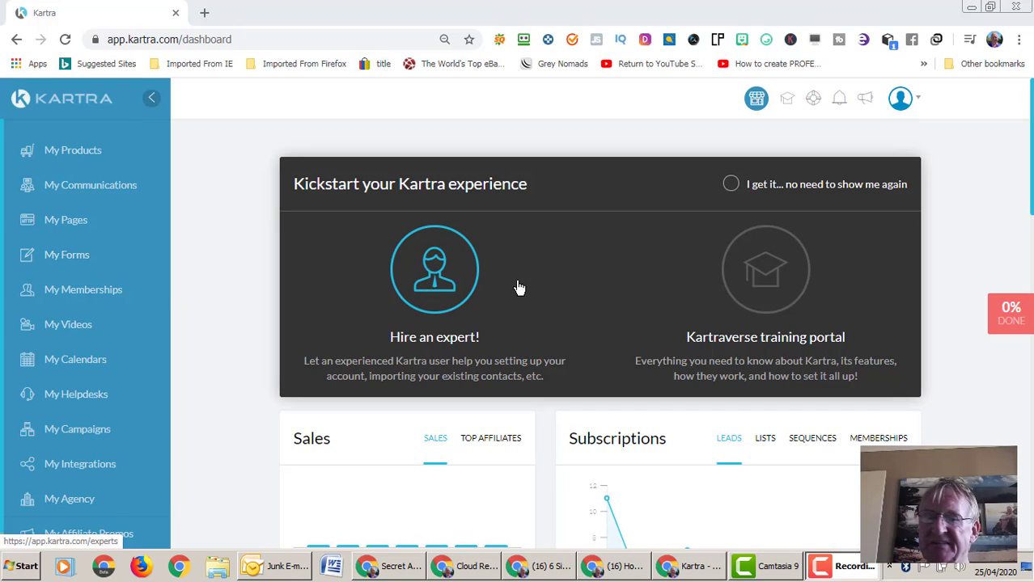
- Open the How To Lose Weight opt-in form for editing from My Pages > My Forms, keeping its name
click(73, 227)
click(73, 227)
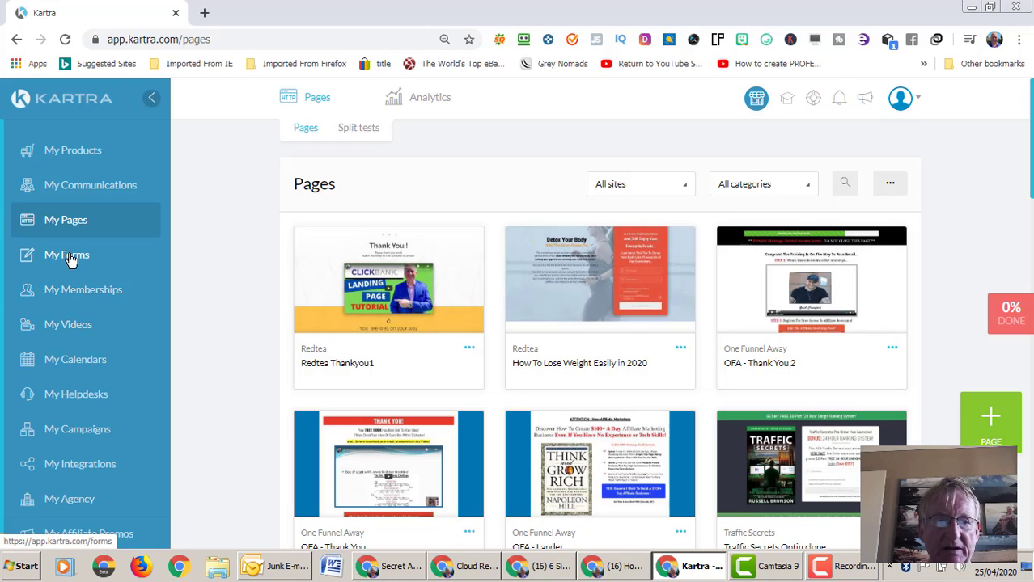
click(71, 256)
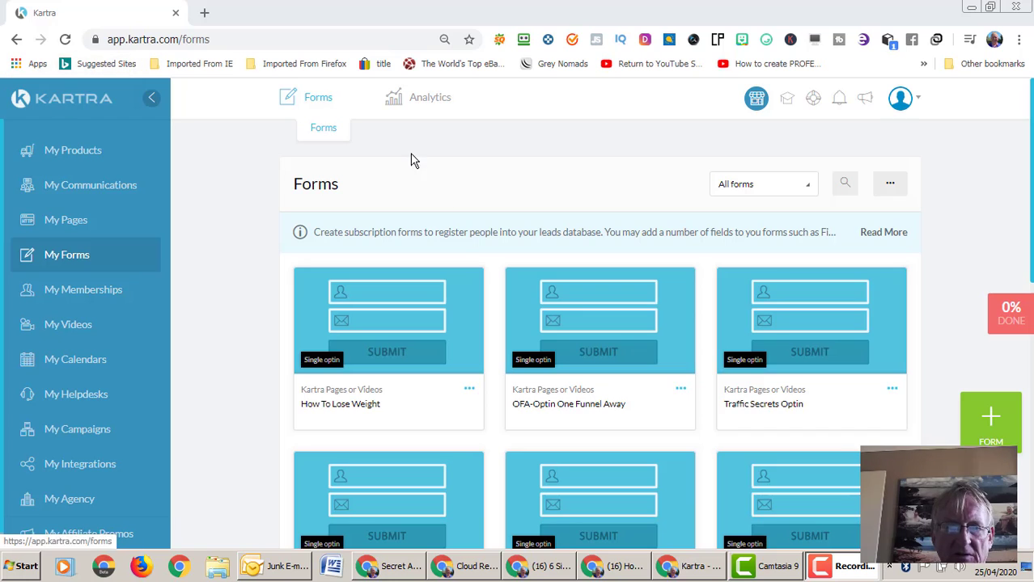
click(469, 389)
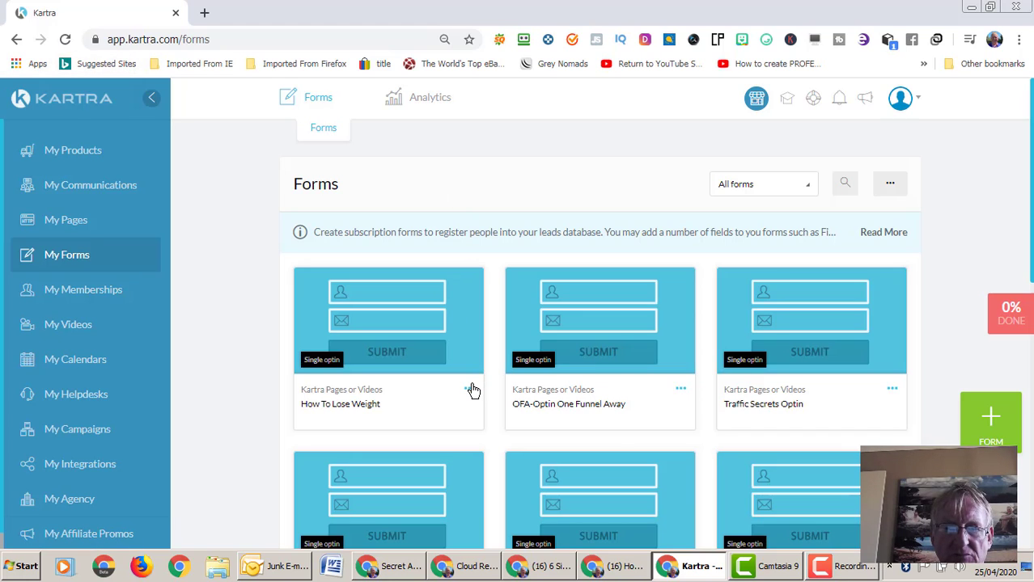
click(535, 377)
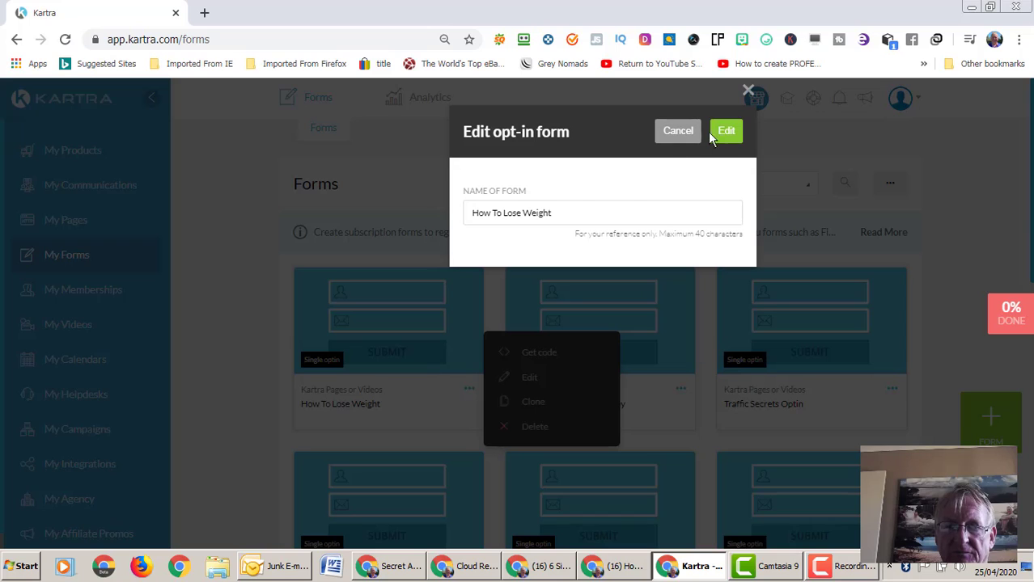
click(724, 131)
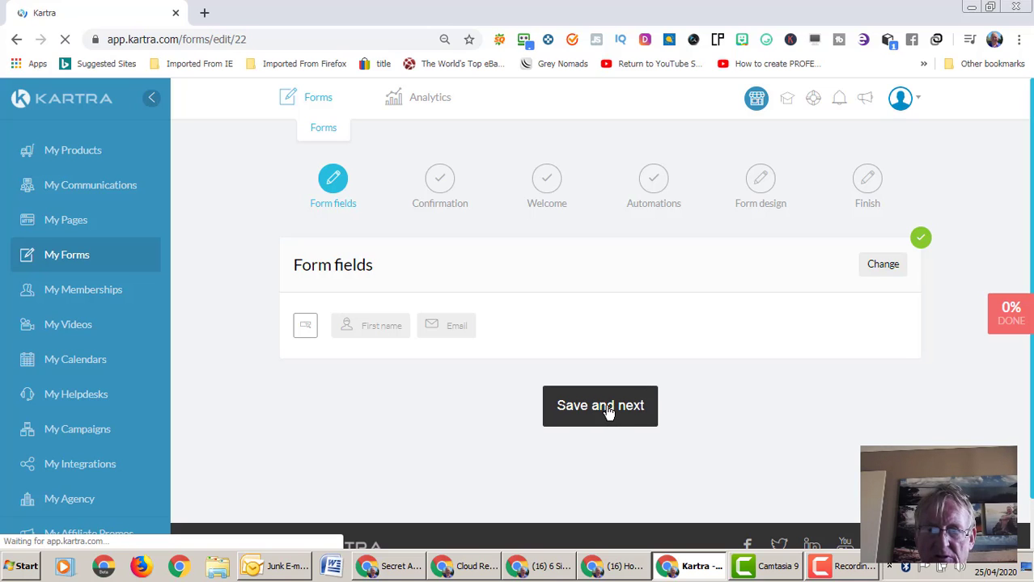
- Save the form fields and the single opt-in confirmation (Redtea Thankyou1 page) to reach the Welcome step
click(608, 411)
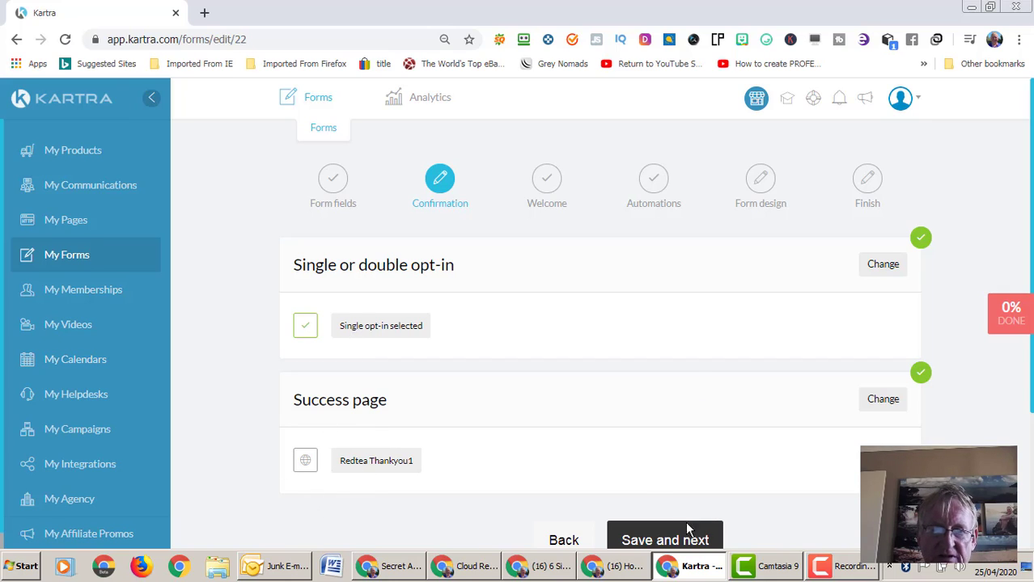
click(694, 542)
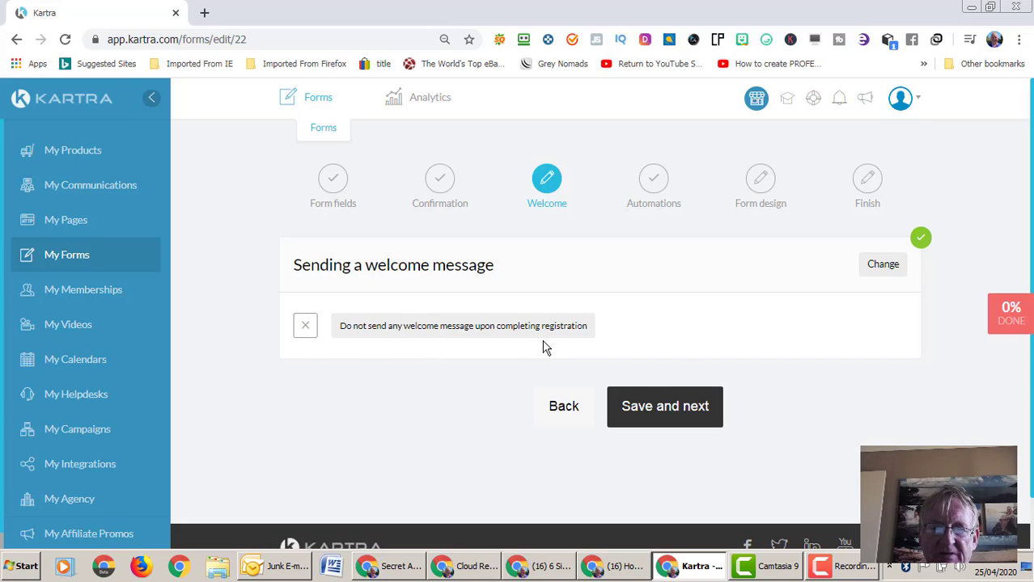
- Switch the Welcome step to send a welcome email and replace the send-from address with the owner's domain address
click(881, 270)
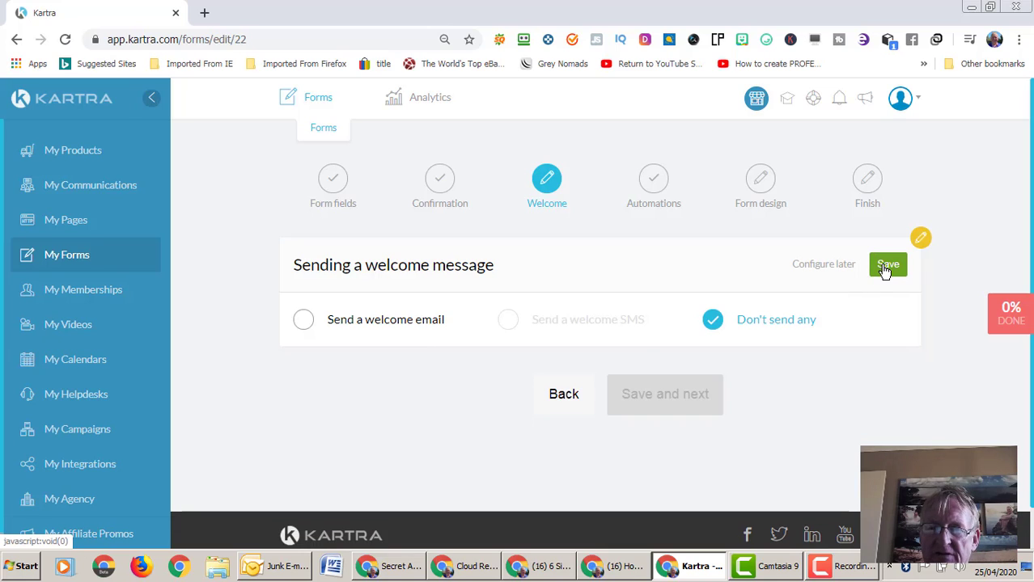
click(304, 322)
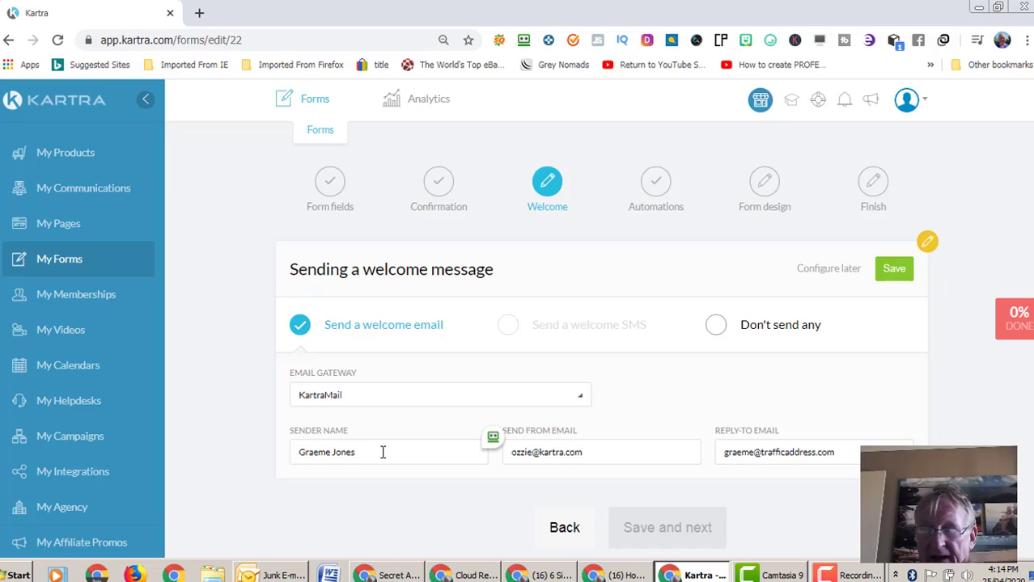
click(533, 455)
drag(837, 452, 728, 453)
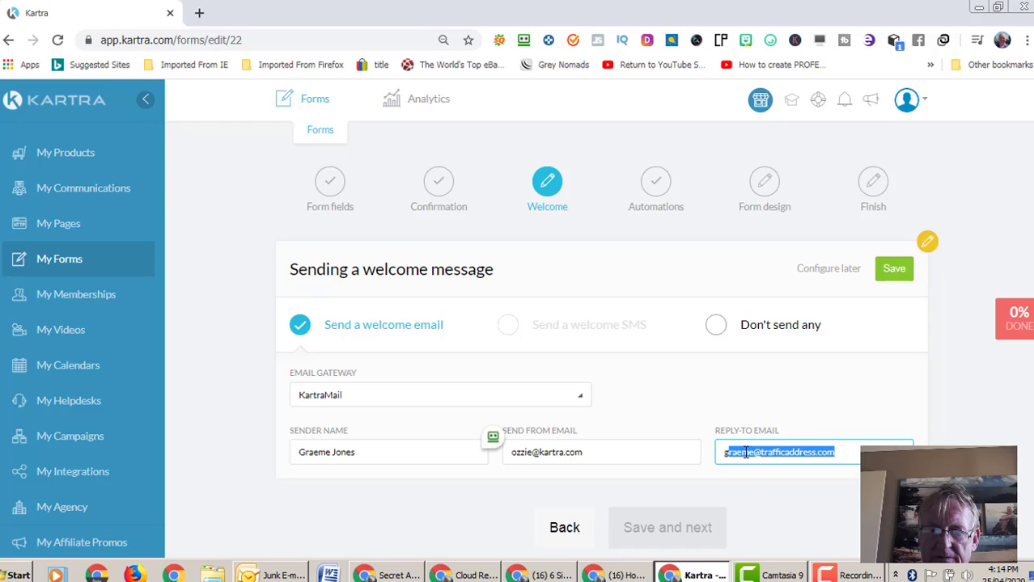
click(754, 454)
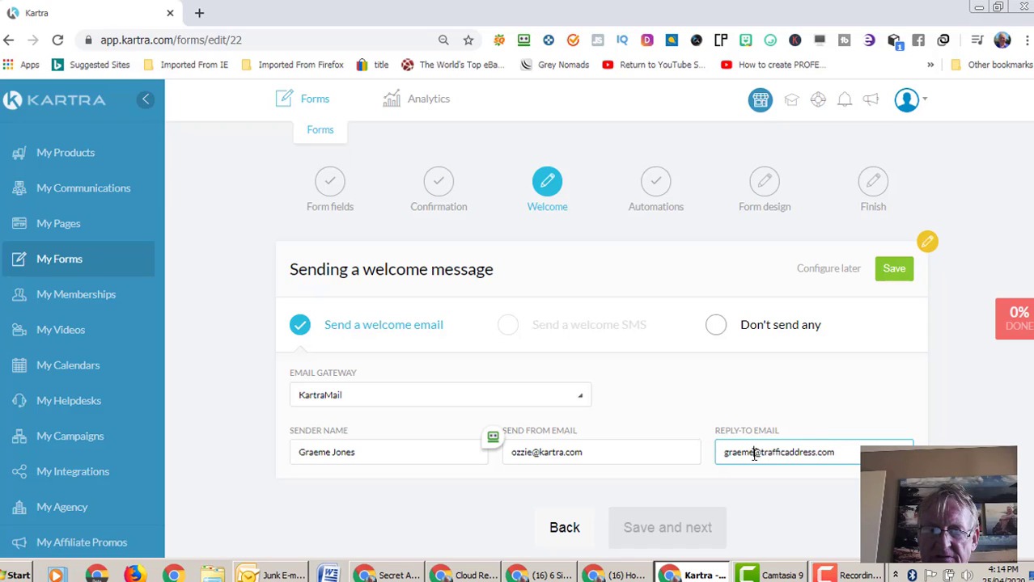
triple_click(502, 462)
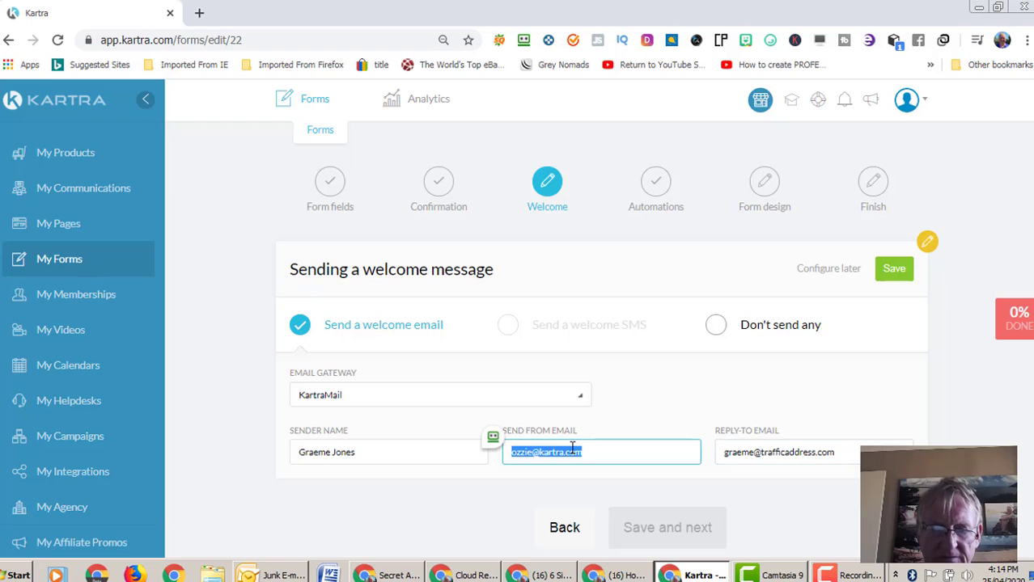
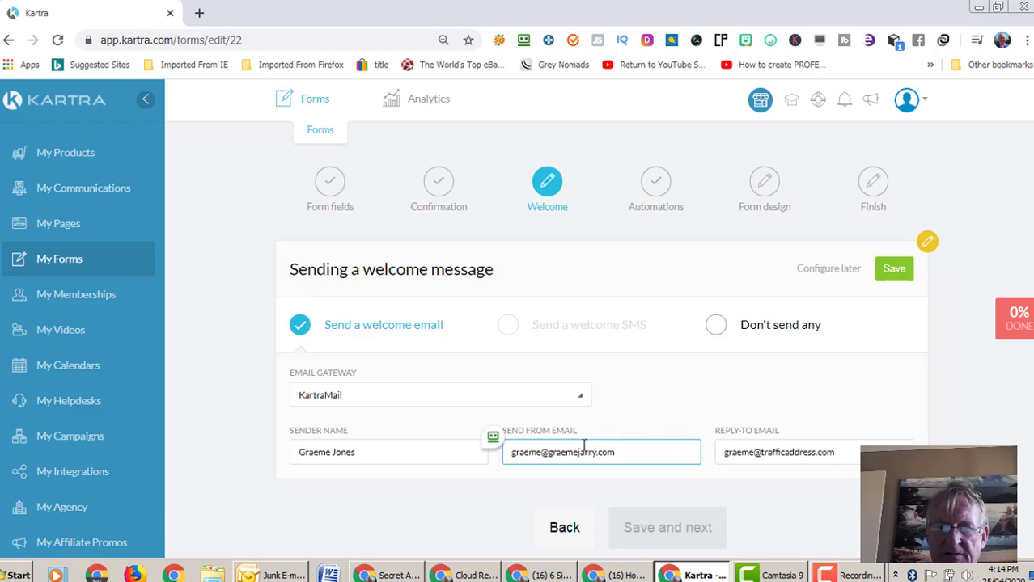
- Change the reply-to address to the owner's own domain and save the sender settings
drag(819, 459, 784, 453)
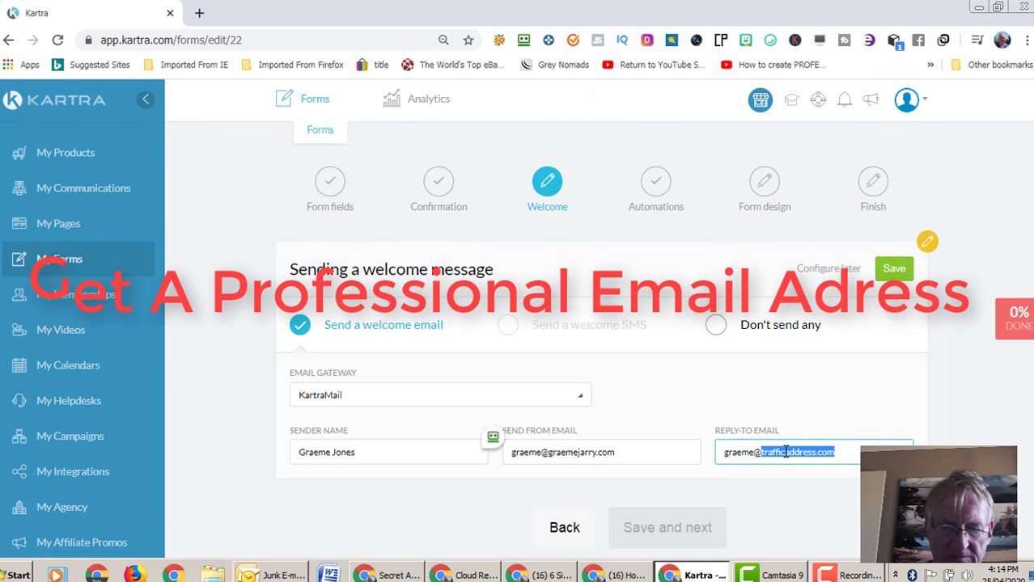
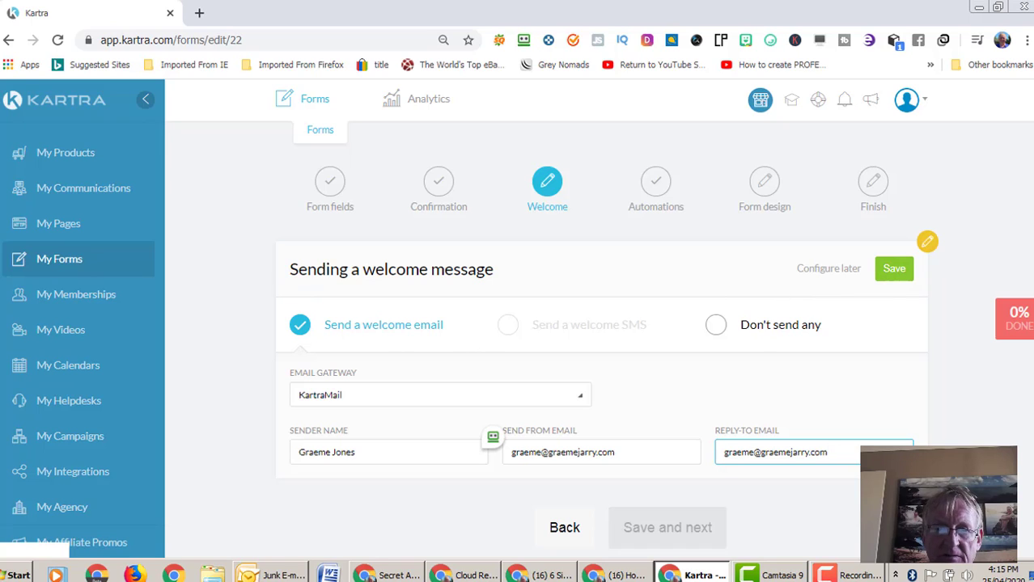
click(893, 272)
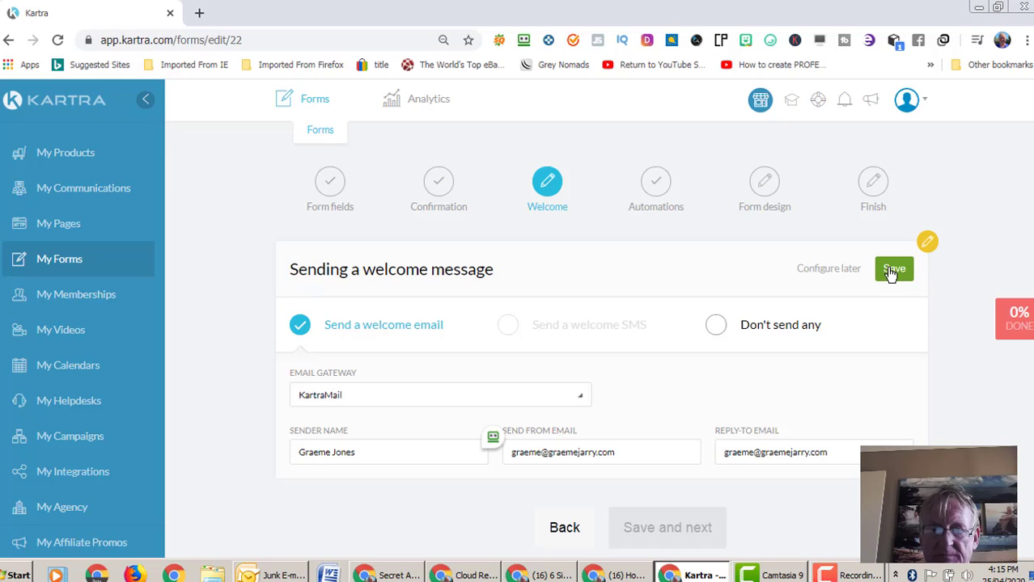
click(893, 272)
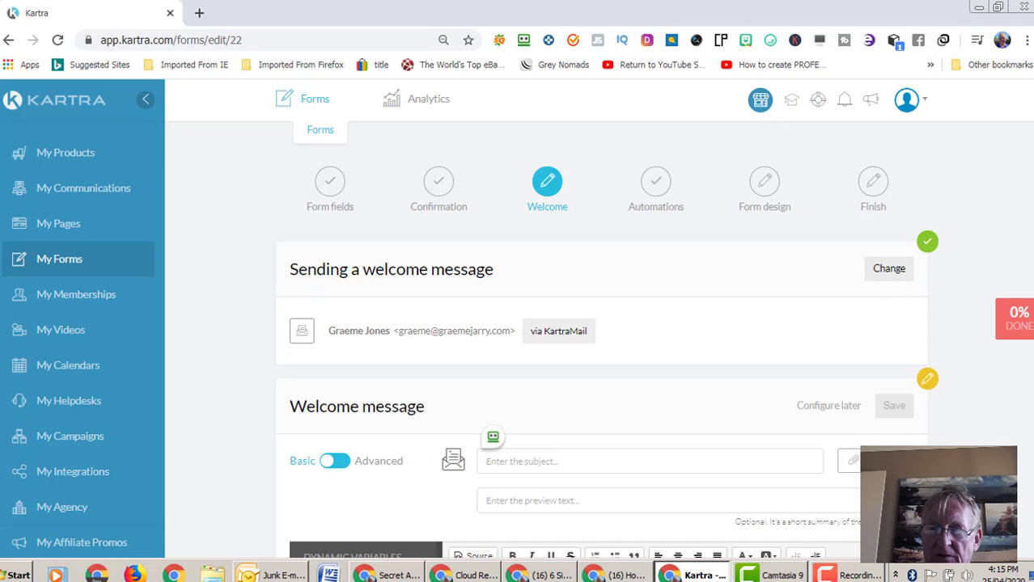
- Copy the {first_name} dynamic variable and bring up paste options on the empty subject line
scroll(1018, 312, down, 3)
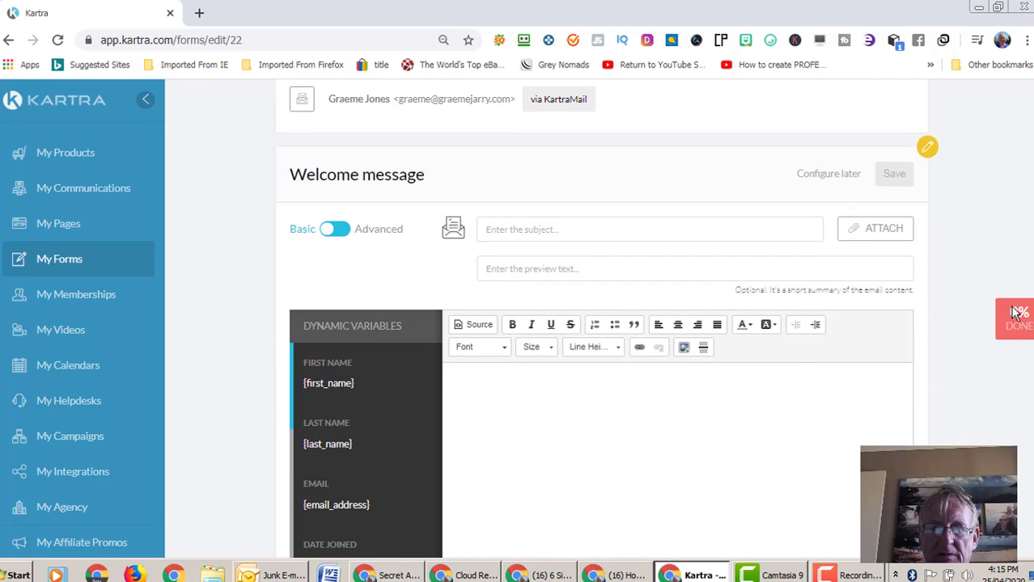
scroll(1018, 312, up, 1)
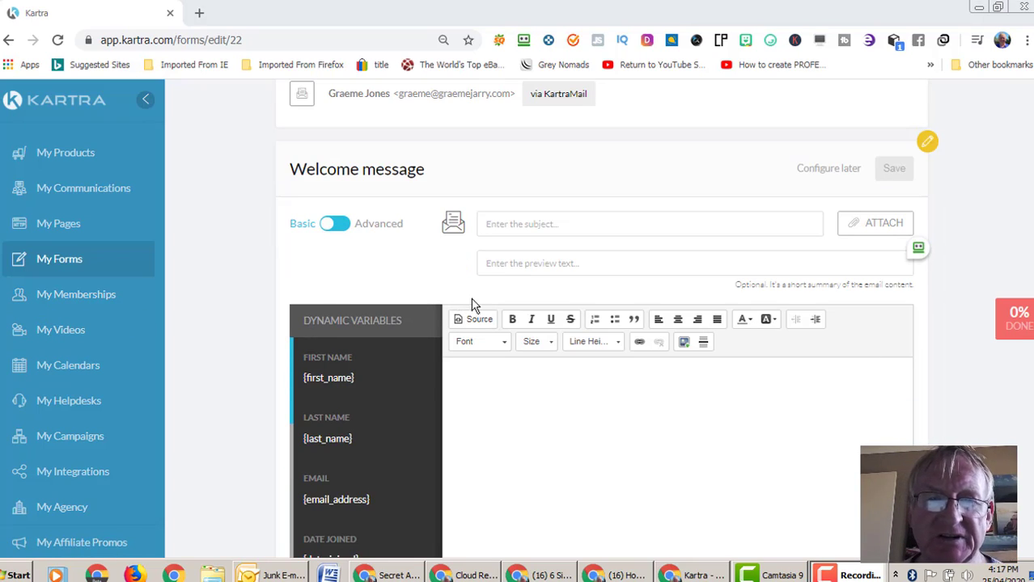
drag(355, 378, 330, 380)
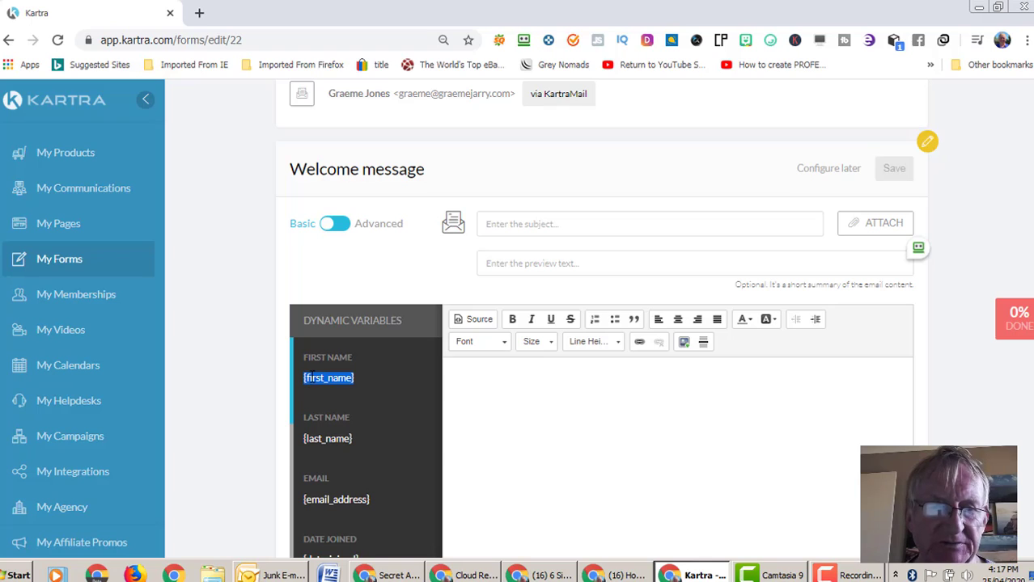
right_click(311, 377)
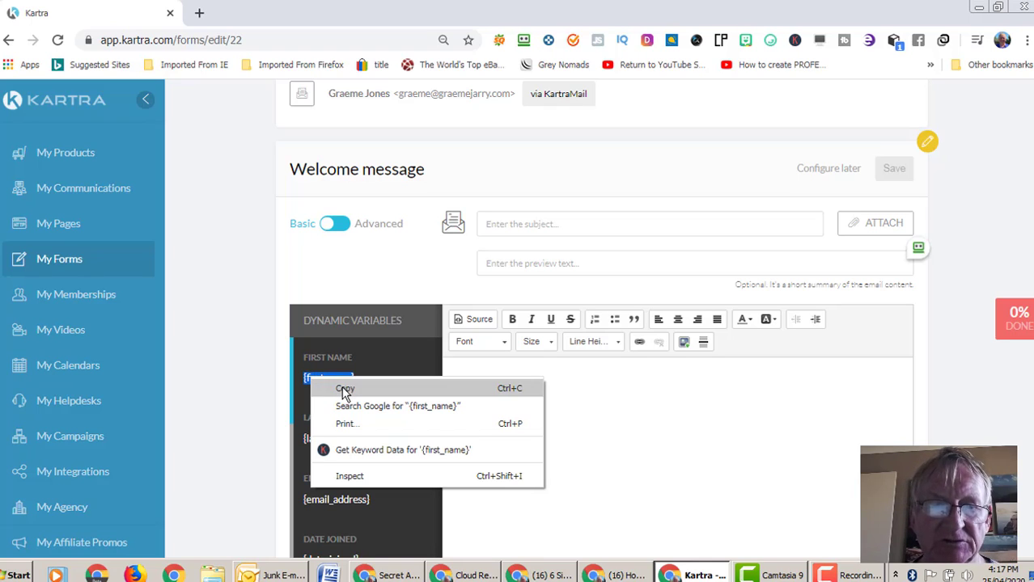
click(346, 390)
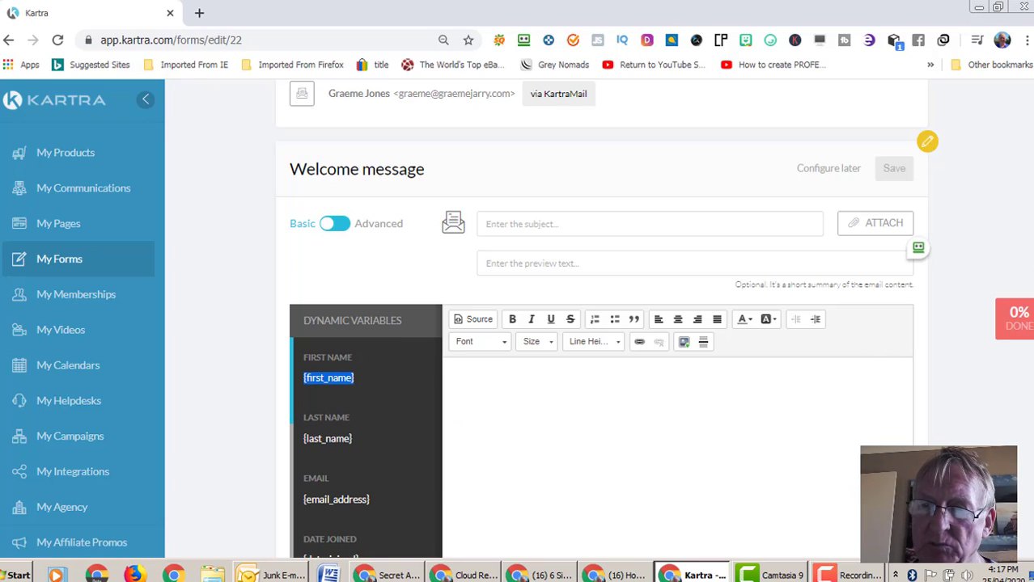
scroll(606, 319, down, 1)
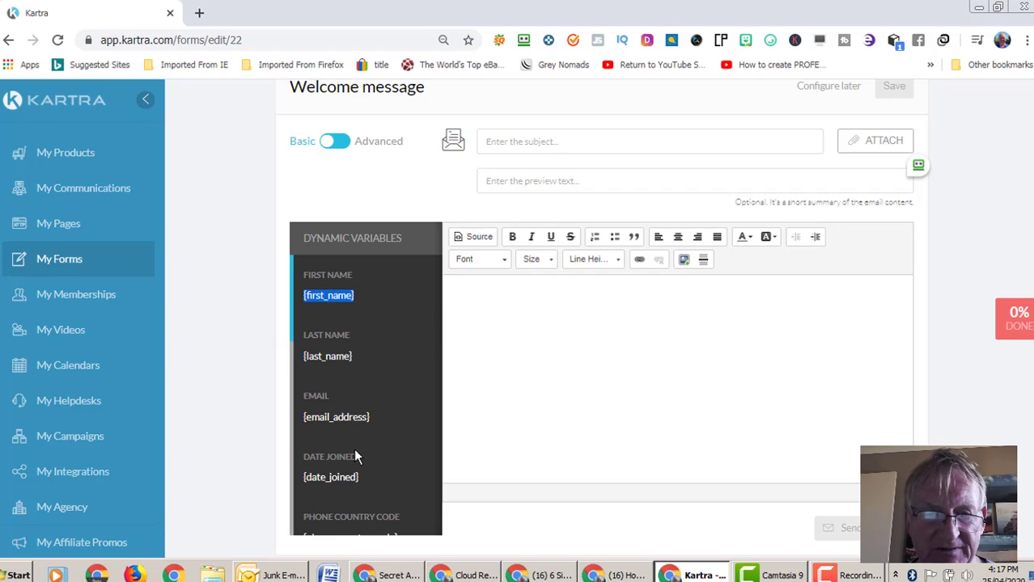
click(505, 143)
right_click(505, 144)
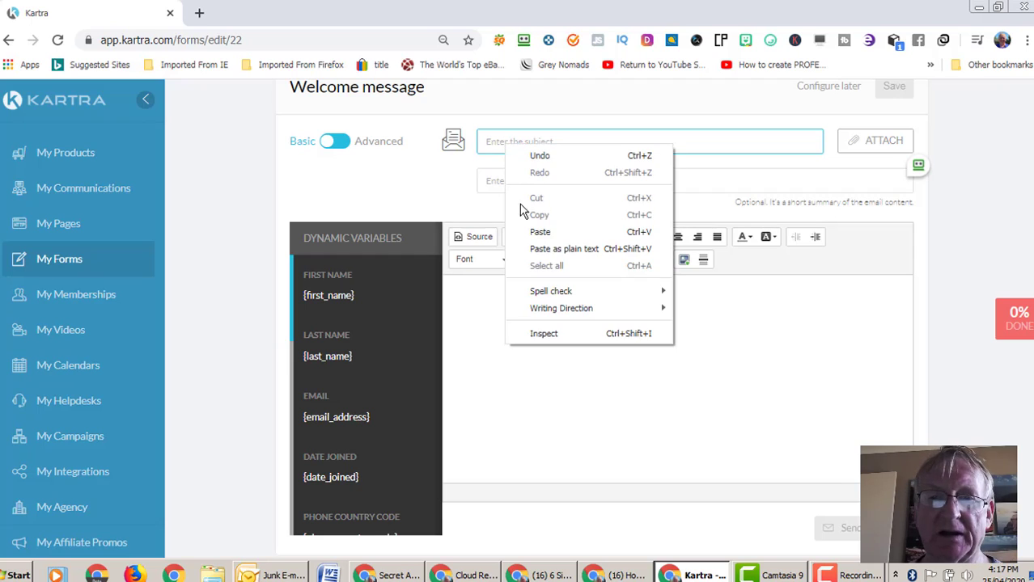
- Paste {first_name} into the subject and add a blank line after the 'Hey there {first_name}' greeting
click(539, 232)
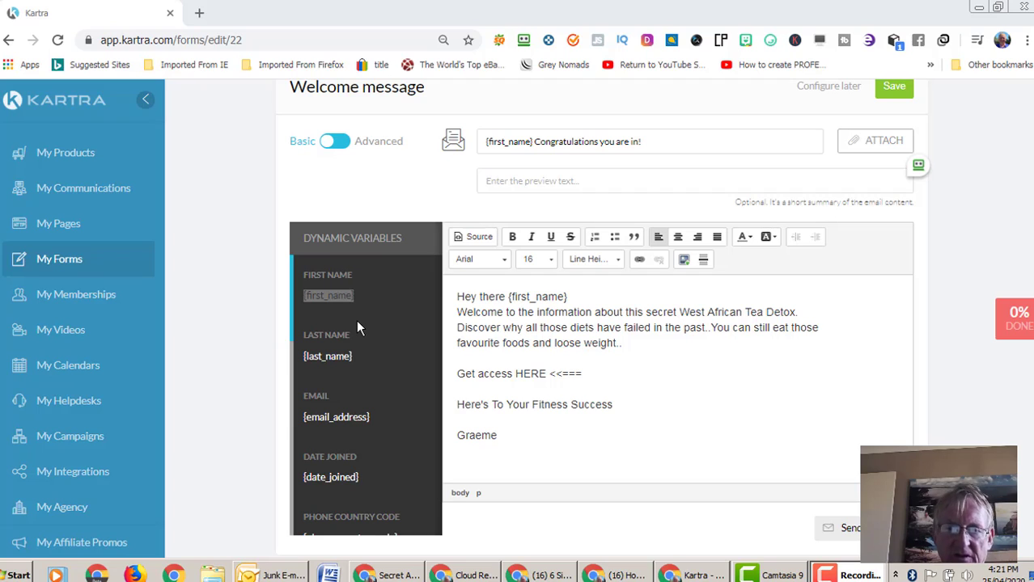
click(583, 298)
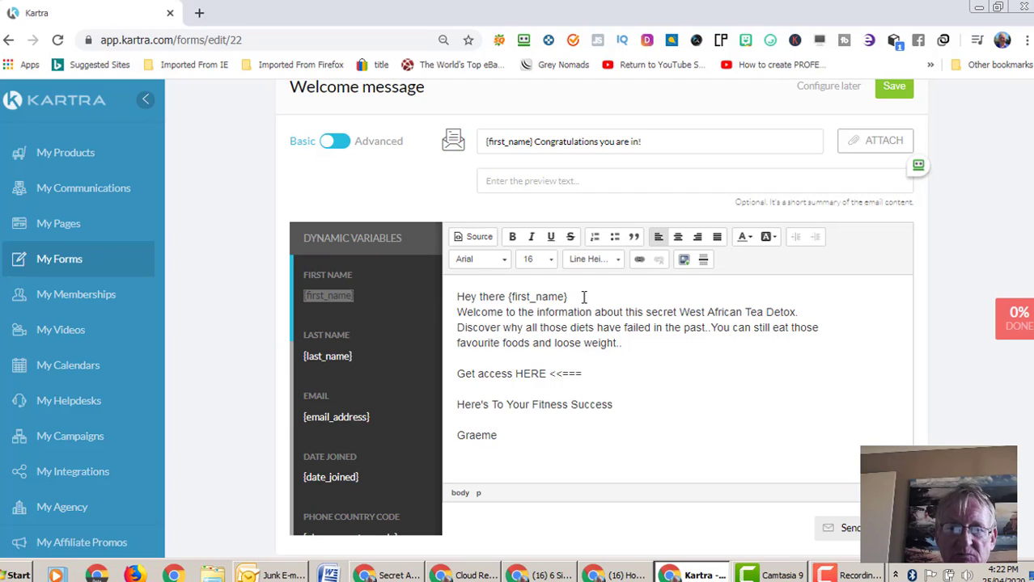
key(Return)
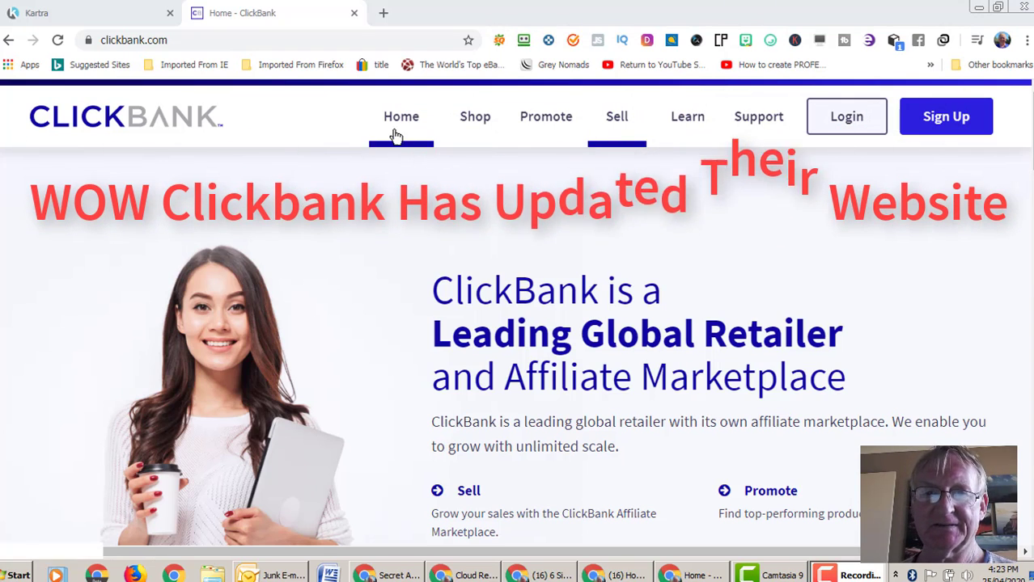
- Scroll through ClickBank's public home page and return to the top
scroll(1030, 135, down, 5)
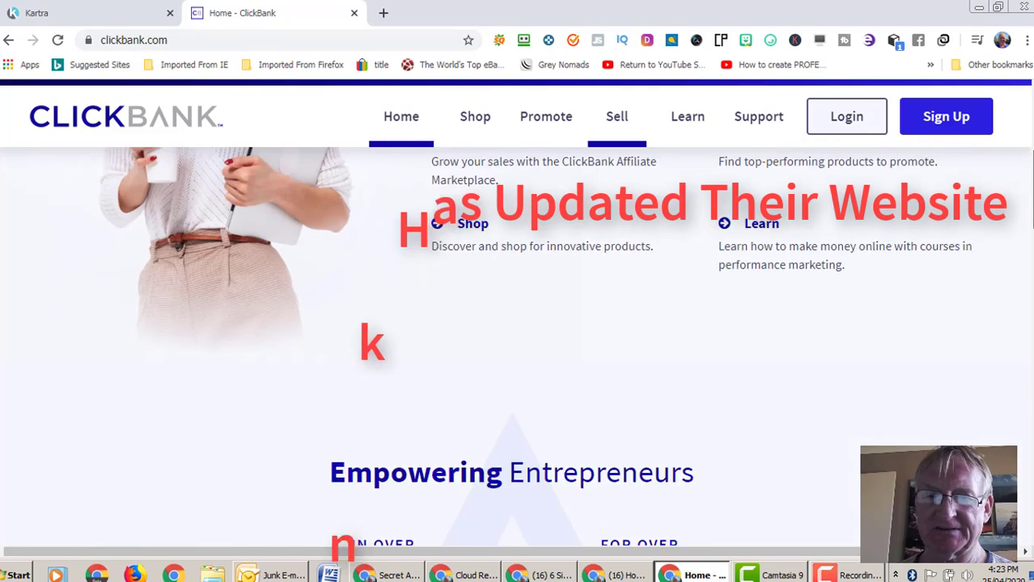
scroll(1029, 135, up, 5)
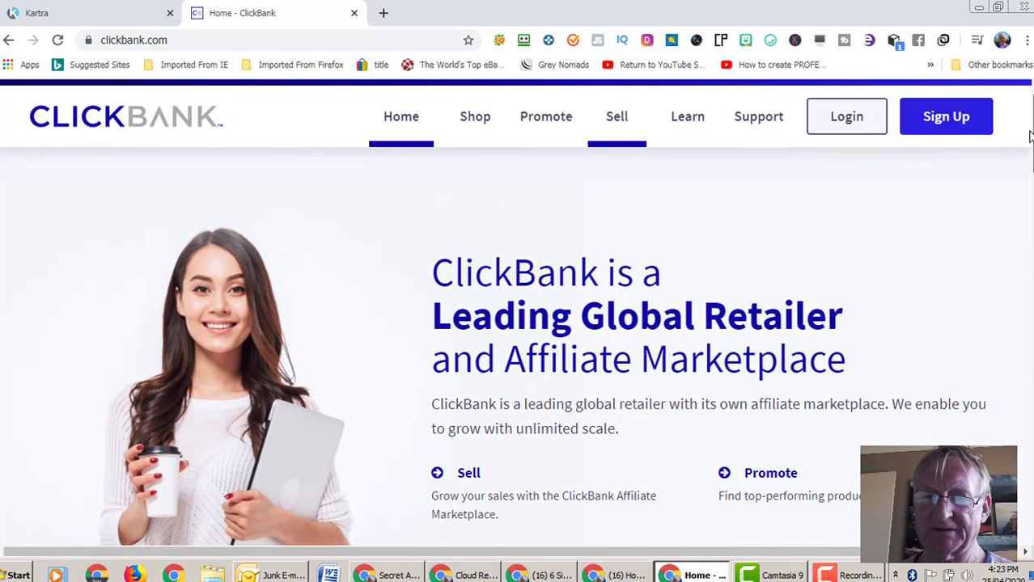
scroll(1030, 142, down, 1)
scroll(1027, 162, down, 3)
scroll(1015, 146, up, 3)
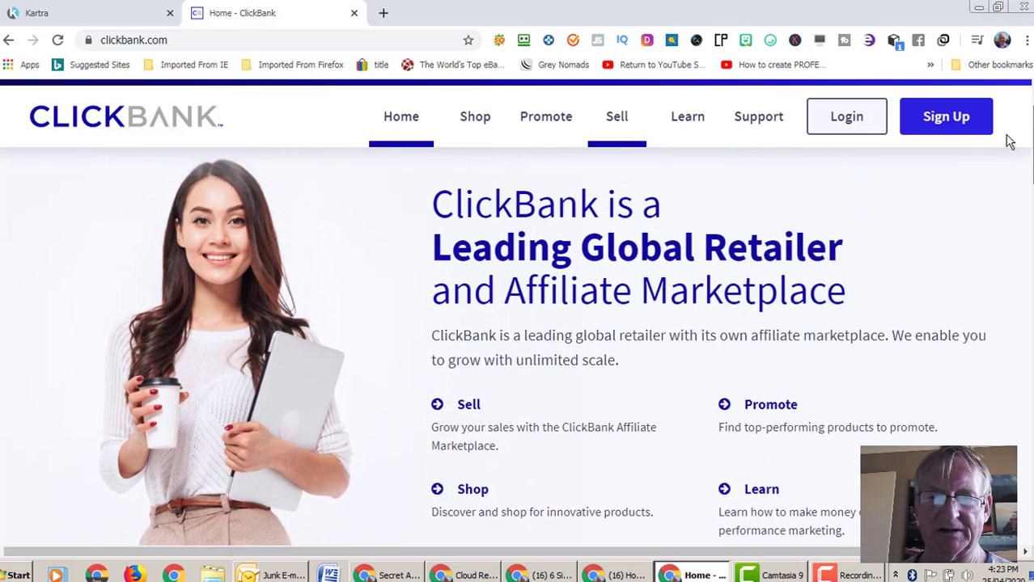
scroll(1016, 152, down, 5)
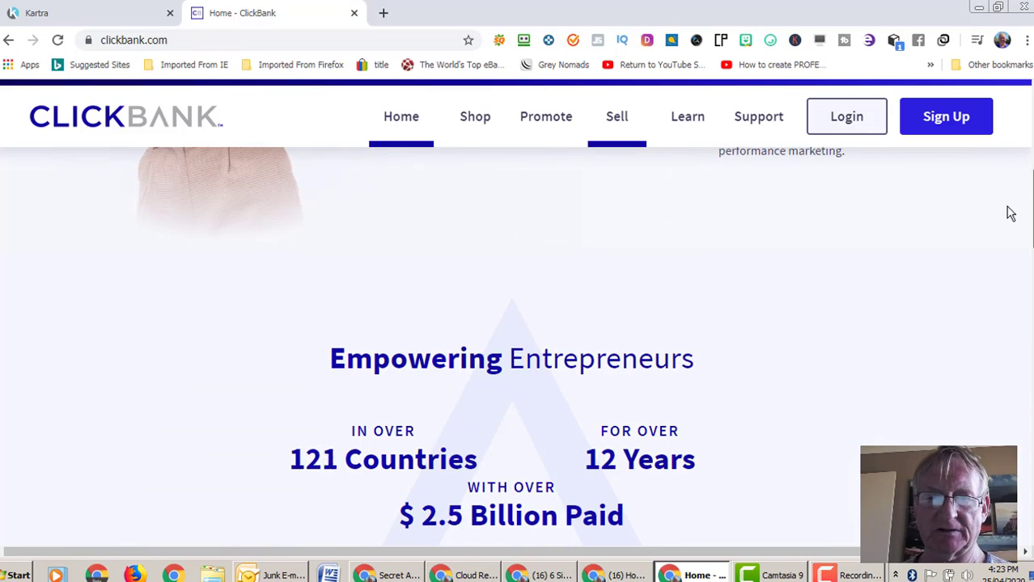
scroll(1006, 223, down, 1)
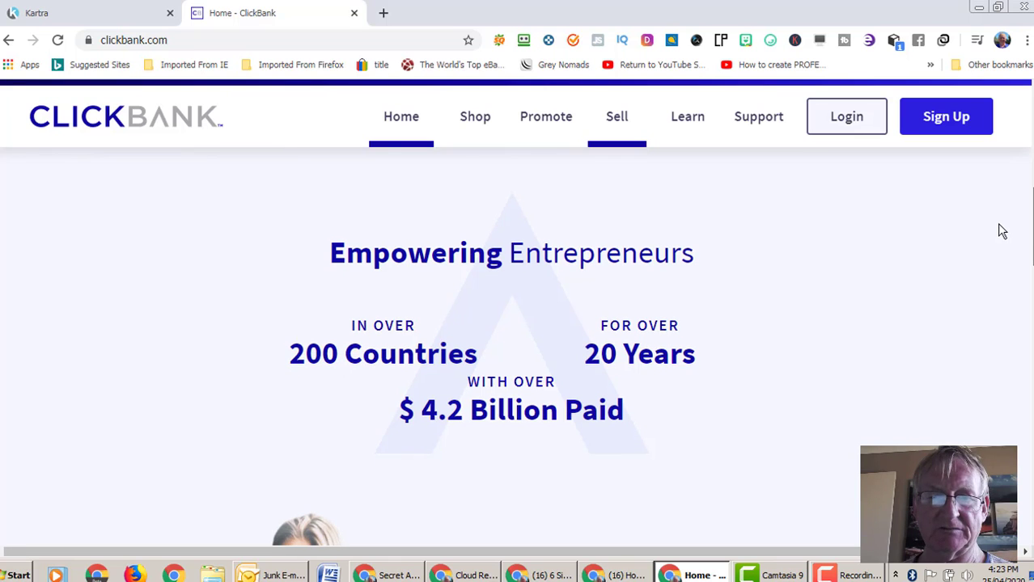
scroll(1000, 236, down, 1)
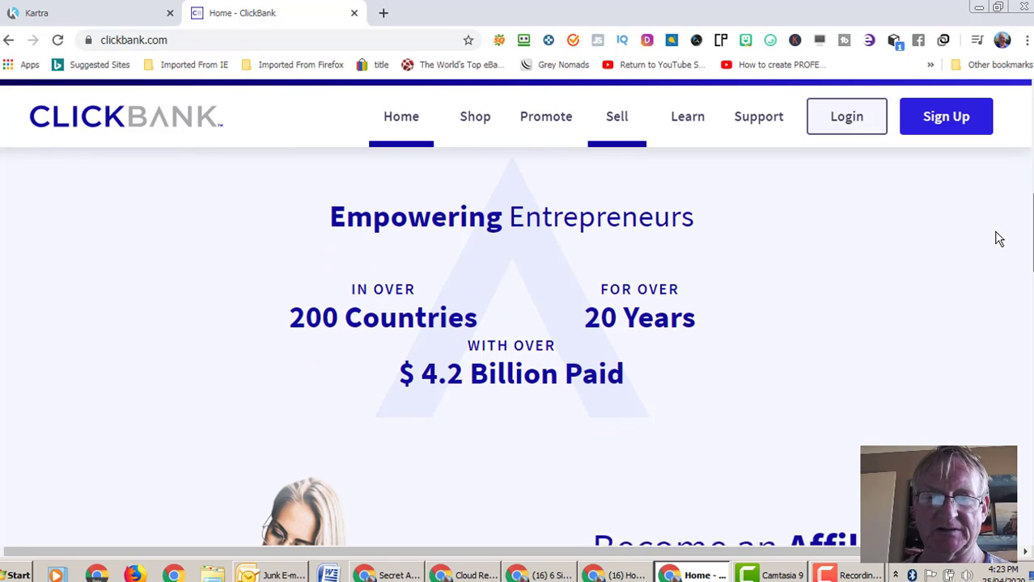
scroll(995, 248, down, 1)
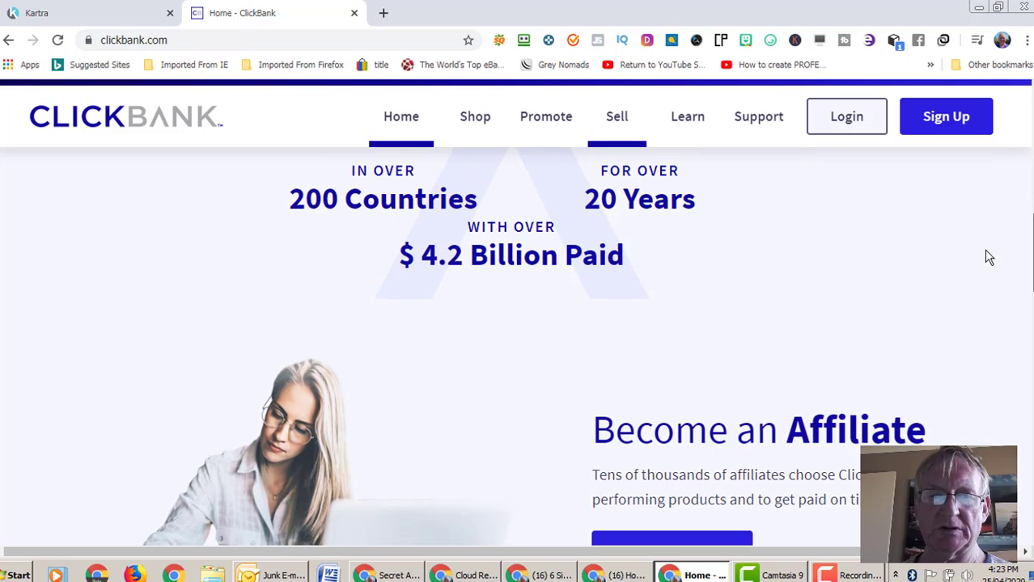
scroll(982, 265, down, 1)
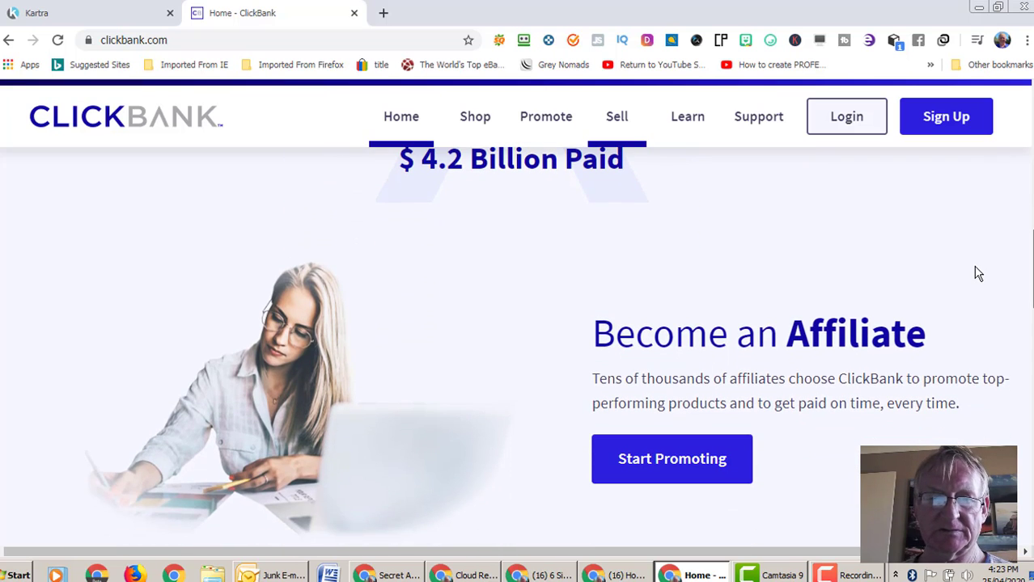
scroll(977, 274, up, 3)
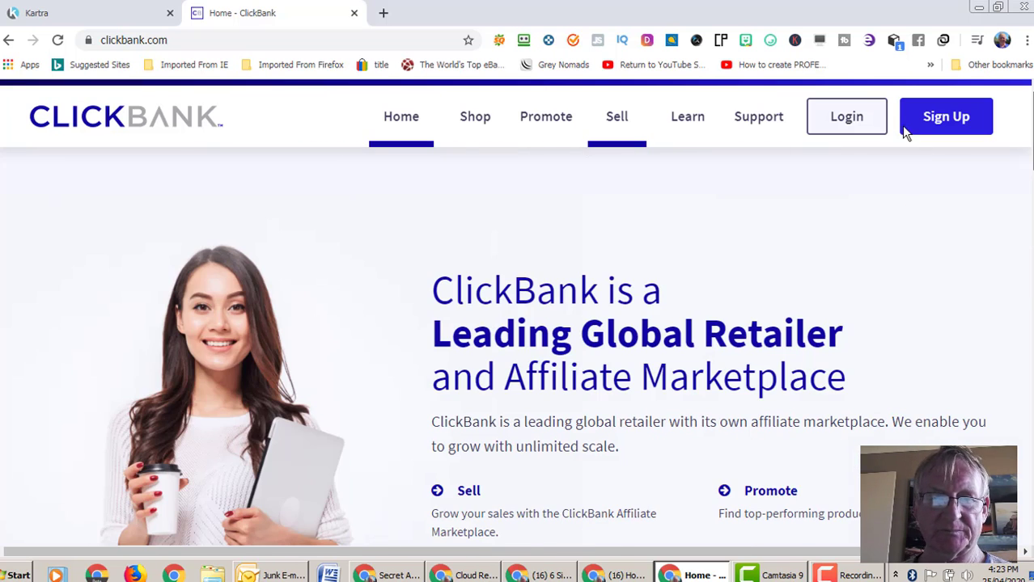
- Search ClickBank's Promote page for red tea detox products
click(546, 123)
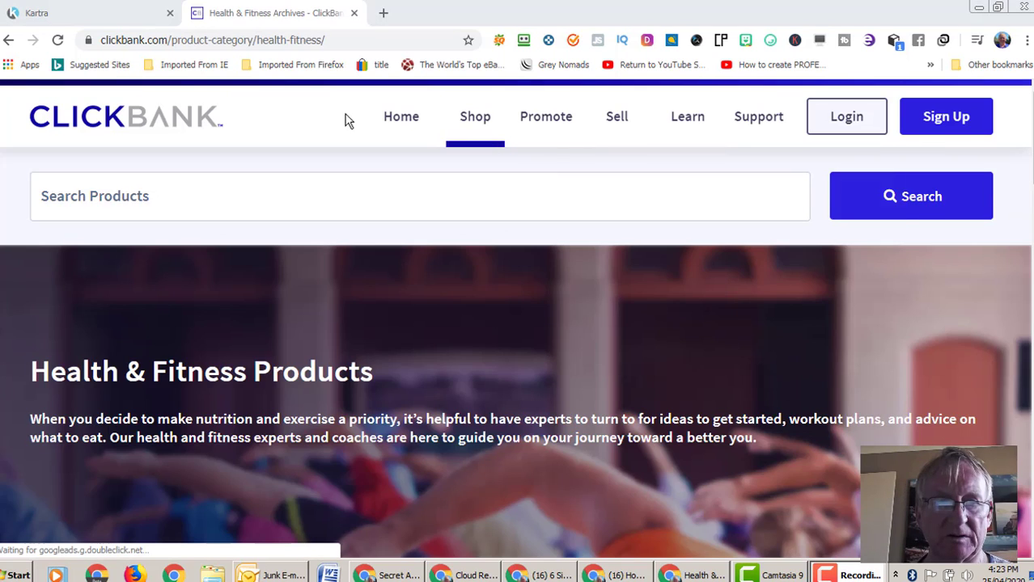
click(214, 195)
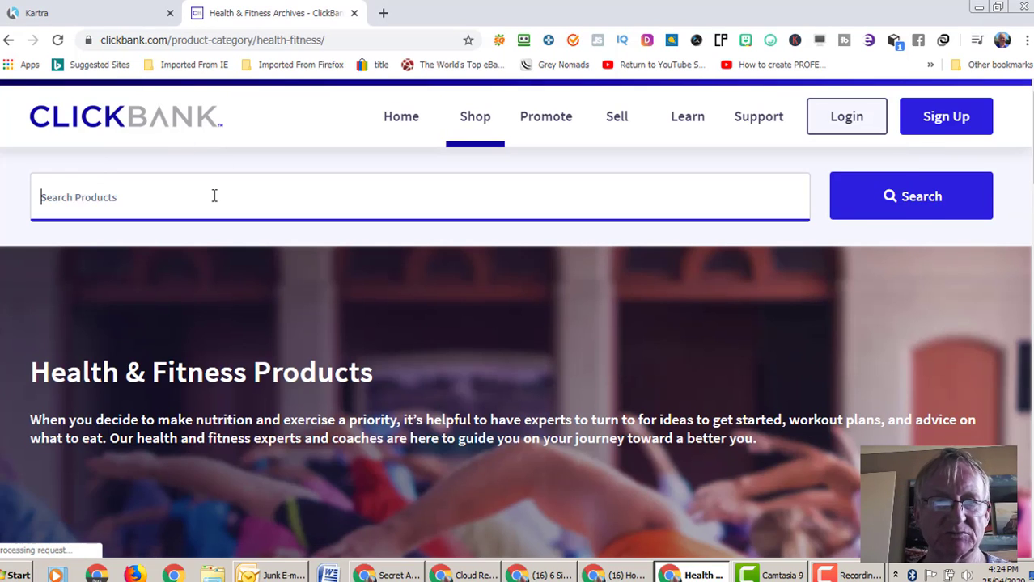
text(r)
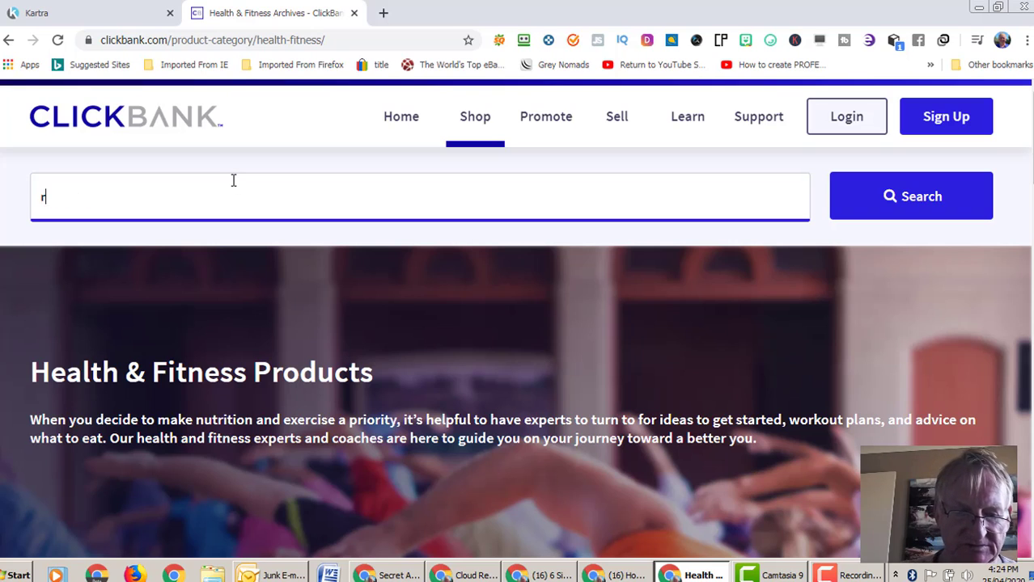
text(ed tea detox)
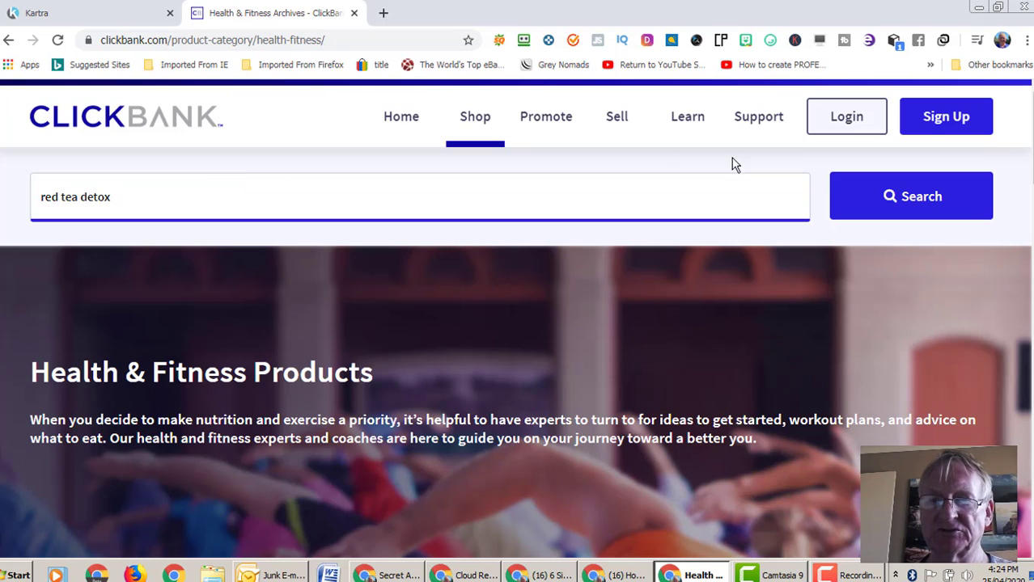
click(905, 192)
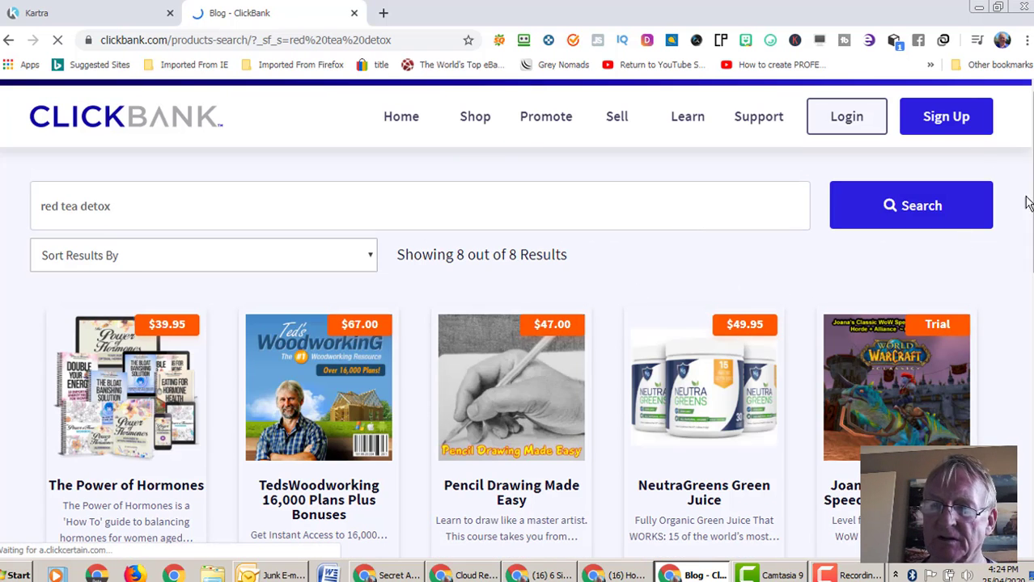
scroll(1027, 202, down, 1)
scroll(1027, 202, down, 3)
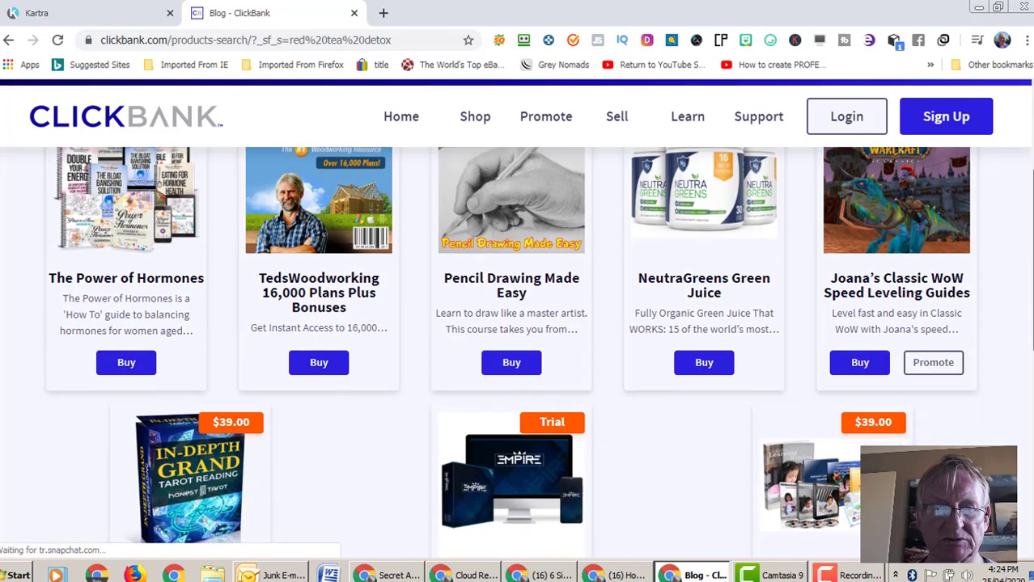
scroll(1027, 202, up, 4)
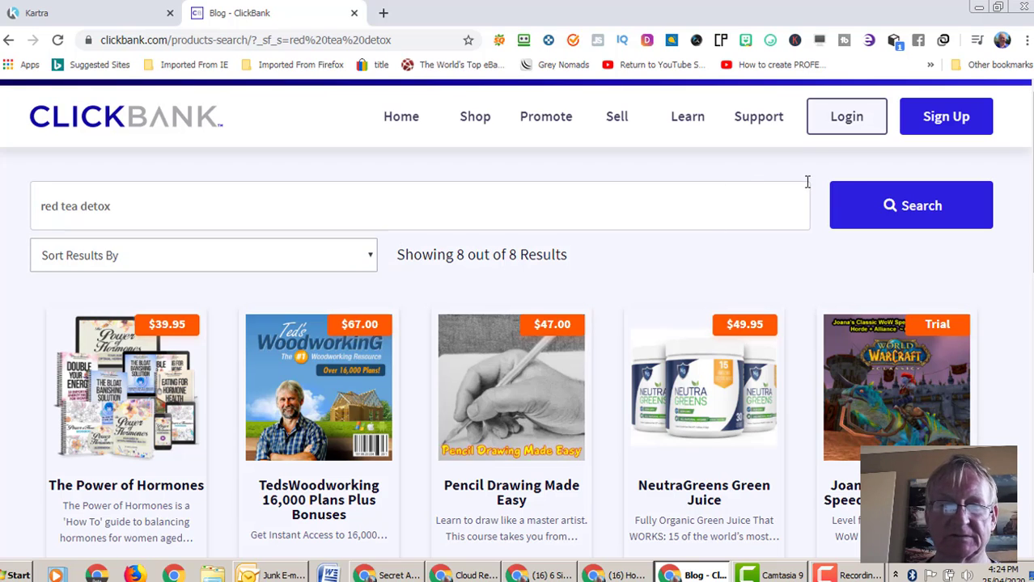
- Narrow the search to 'red tea' and sort the 7 results by latest
click(241, 206)
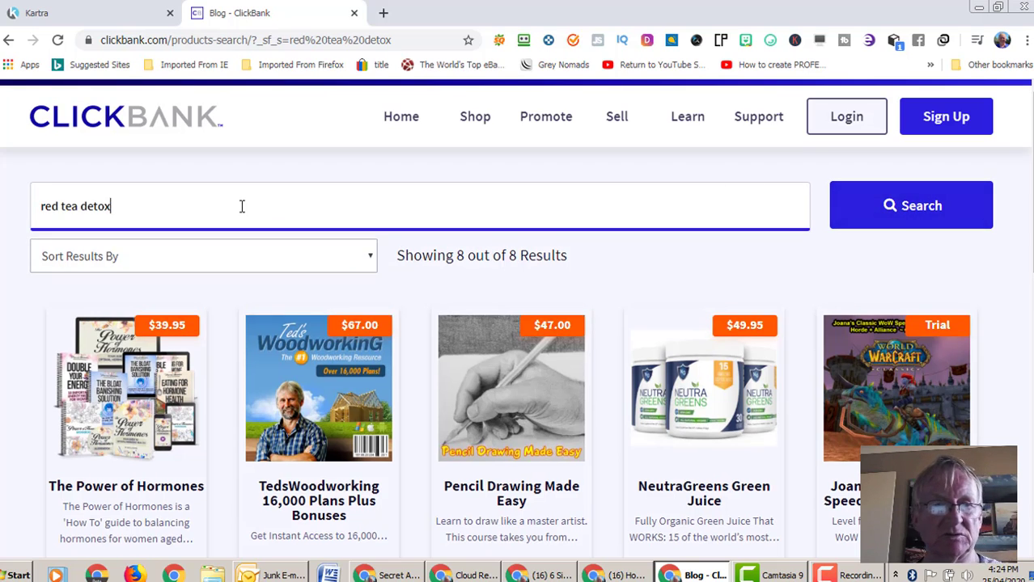
key(BackSpace)
key(BackSpace)
key(BackSpace)
key(BackSpace)
key(BackSpace)
key(BackSpace)
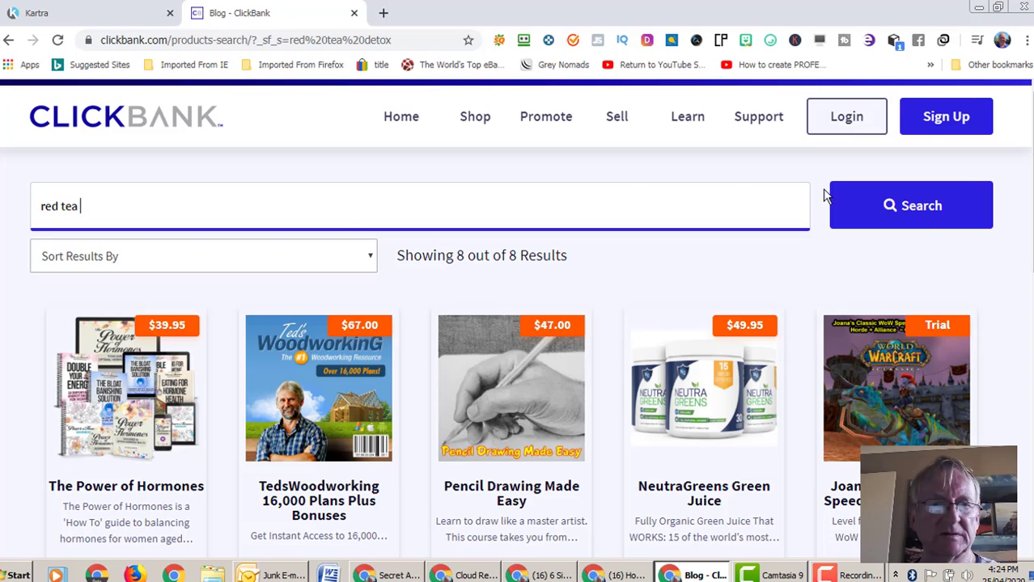
click(926, 209)
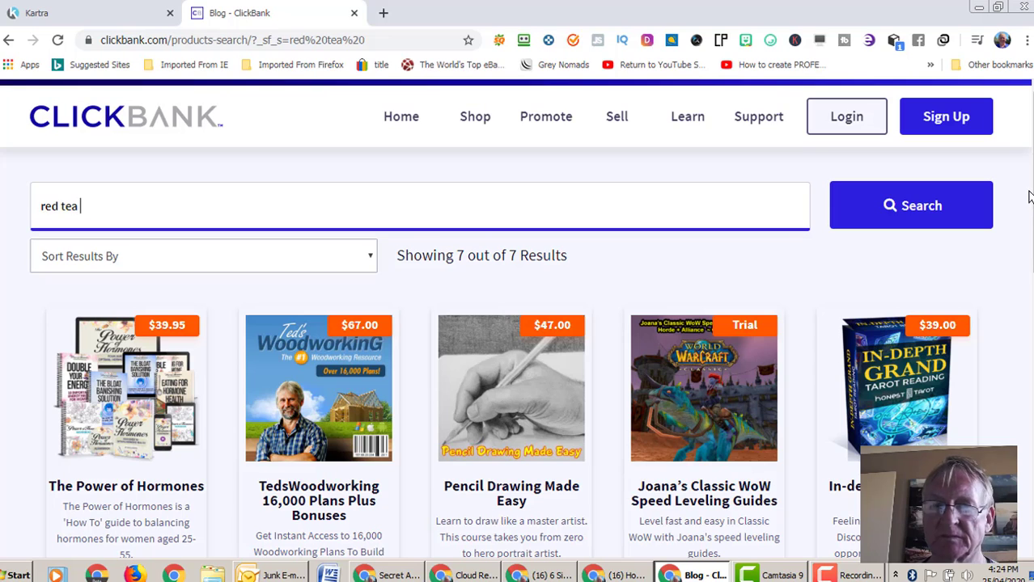
click(372, 257)
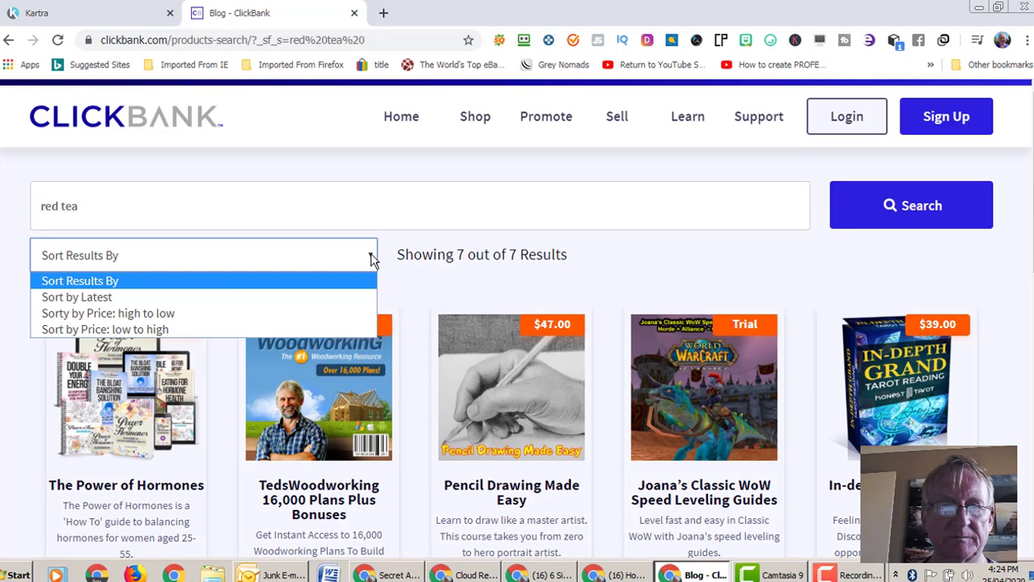
click(128, 297)
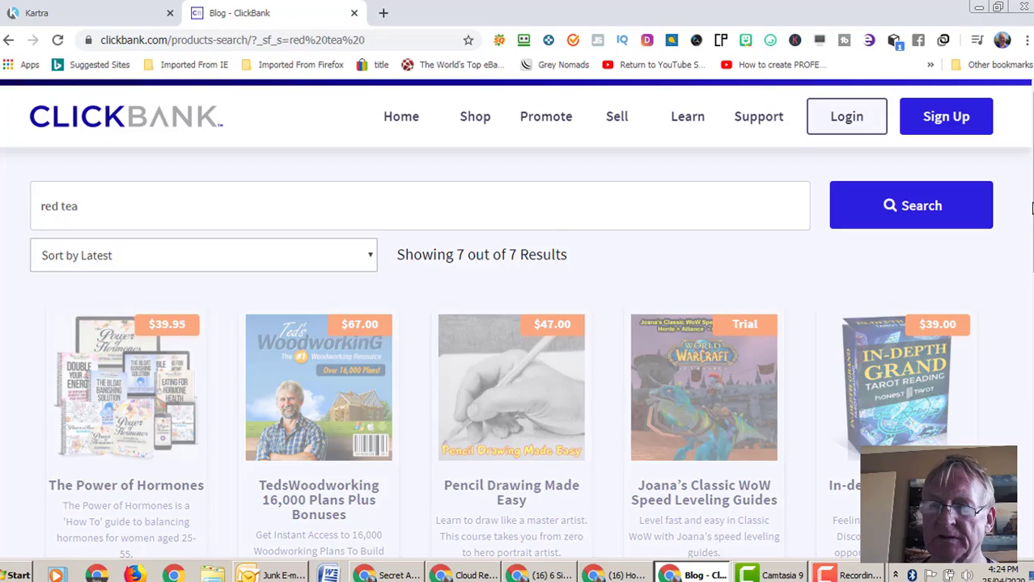
scroll(1012, 329, down, 4)
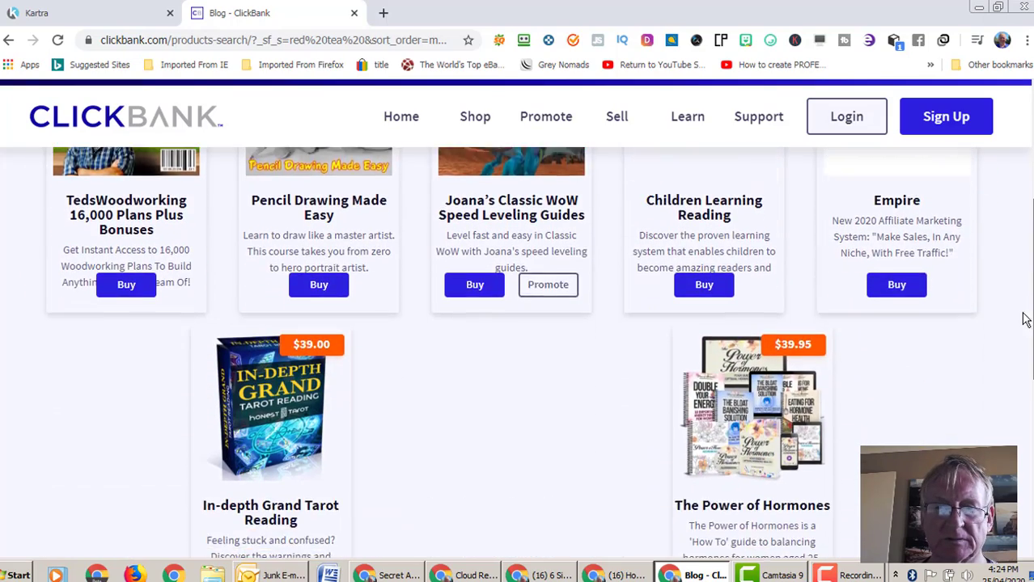
scroll(999, 346, down, 1)
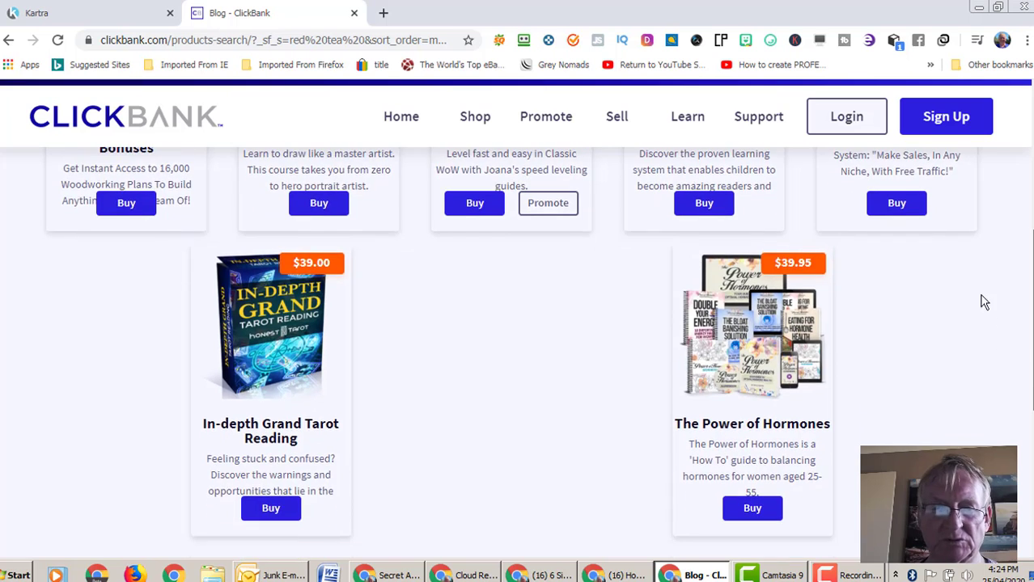
scroll(981, 300, up, 2)
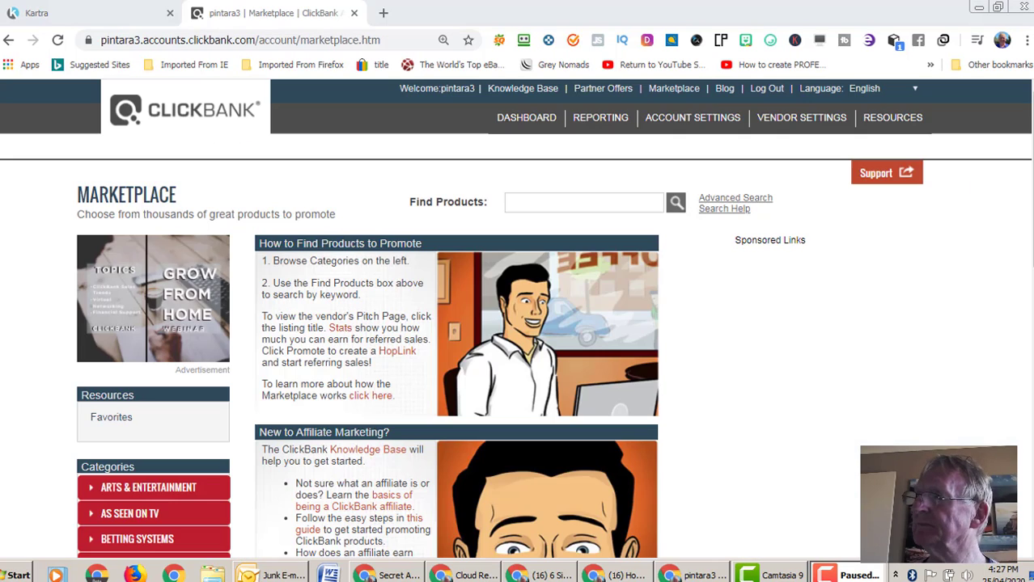
- Search the account Marketplace for 'red tea', listing 13 results led by Red Tea Detox
click(542, 203)
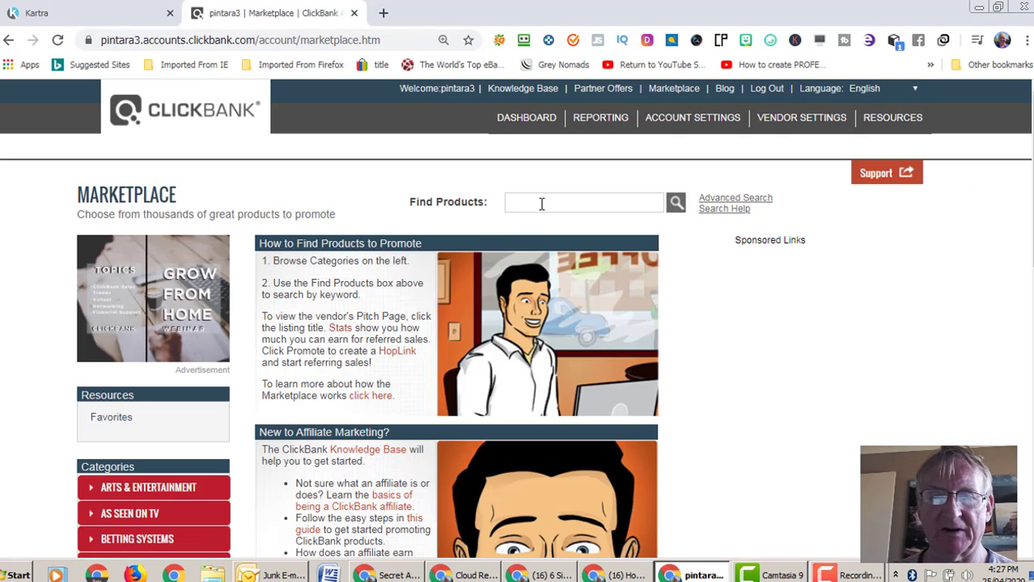
text(red tea)
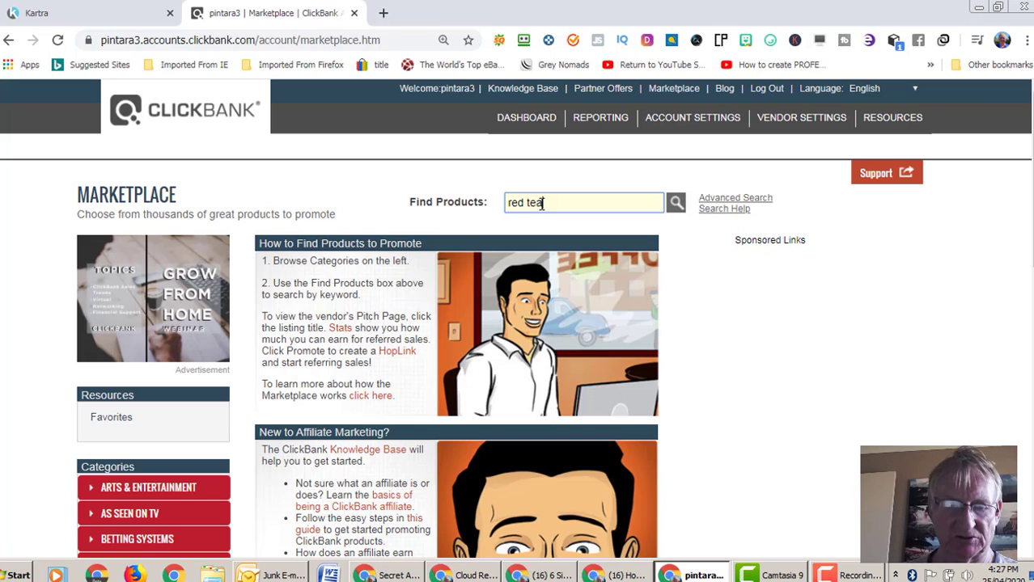
click(674, 204)
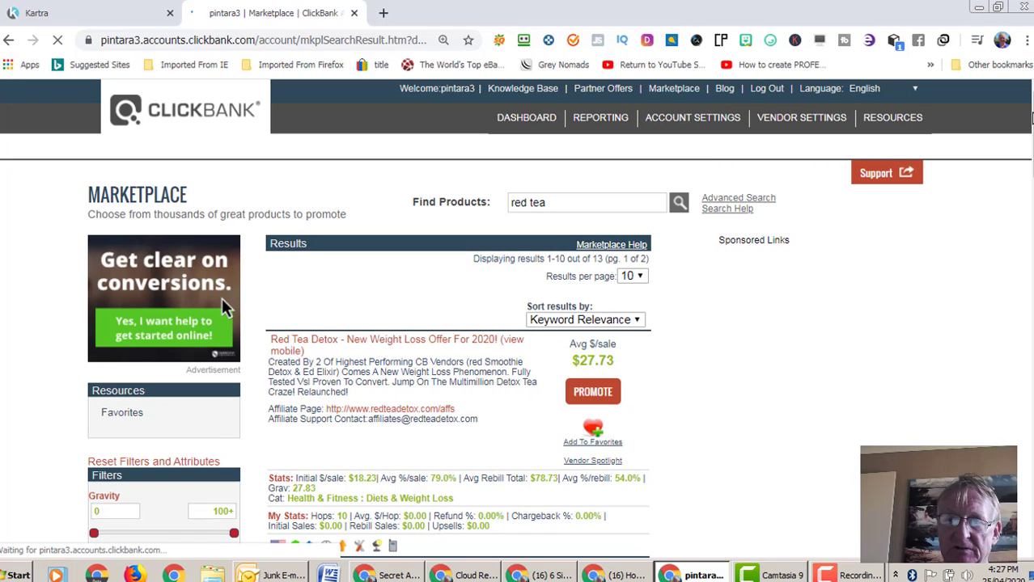
scroll(1031, 128, down, 1)
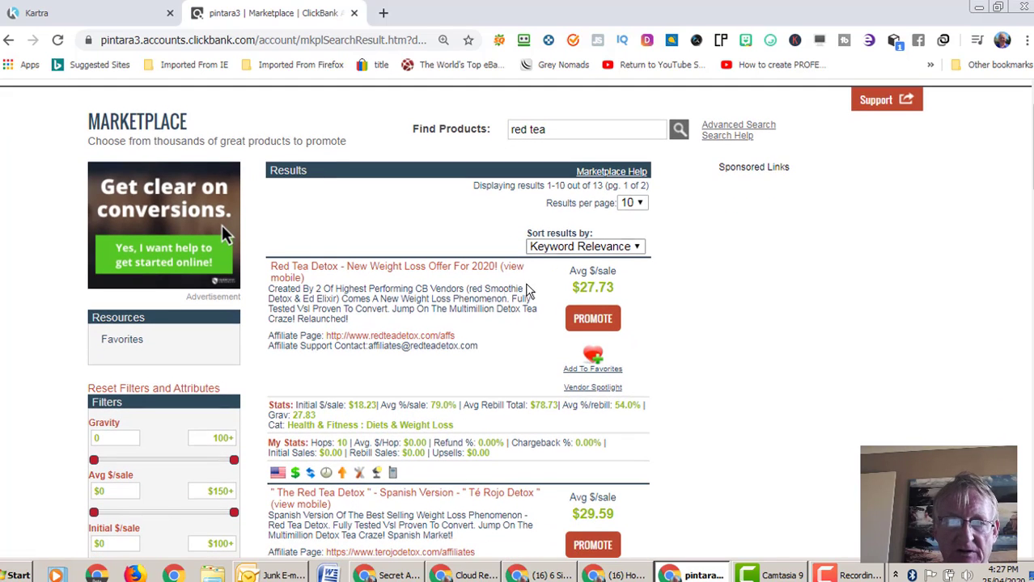
- Generate and copy a Red Tea Detox HopLink with tracking ID 'welcomeemail'
click(599, 319)
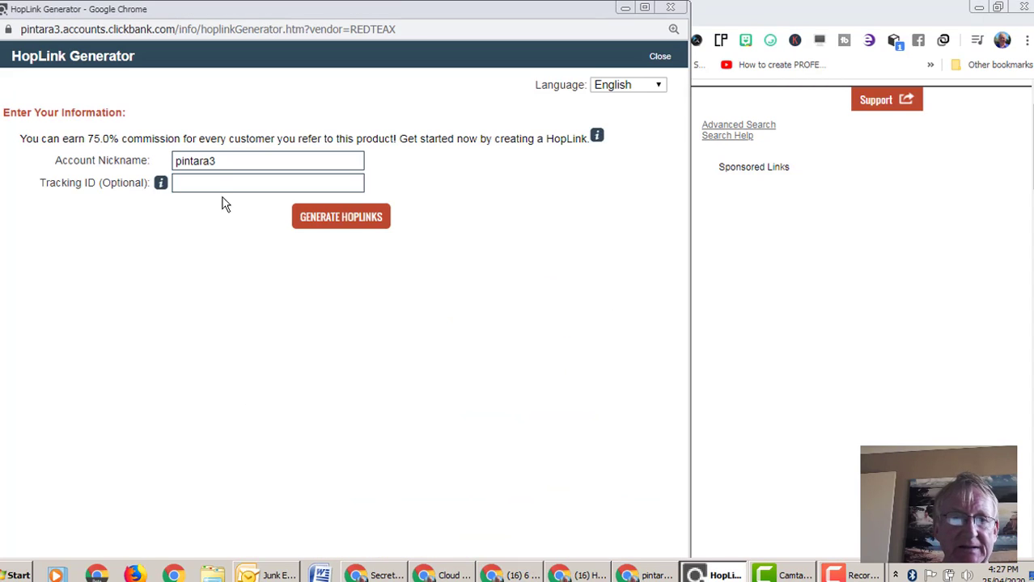
click(179, 183)
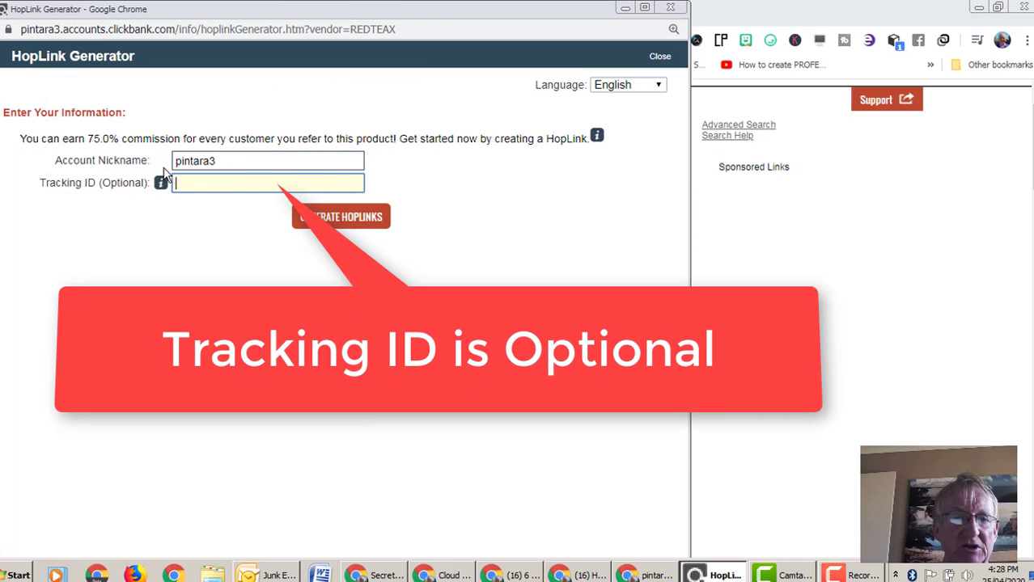
mouse_move(168, 186)
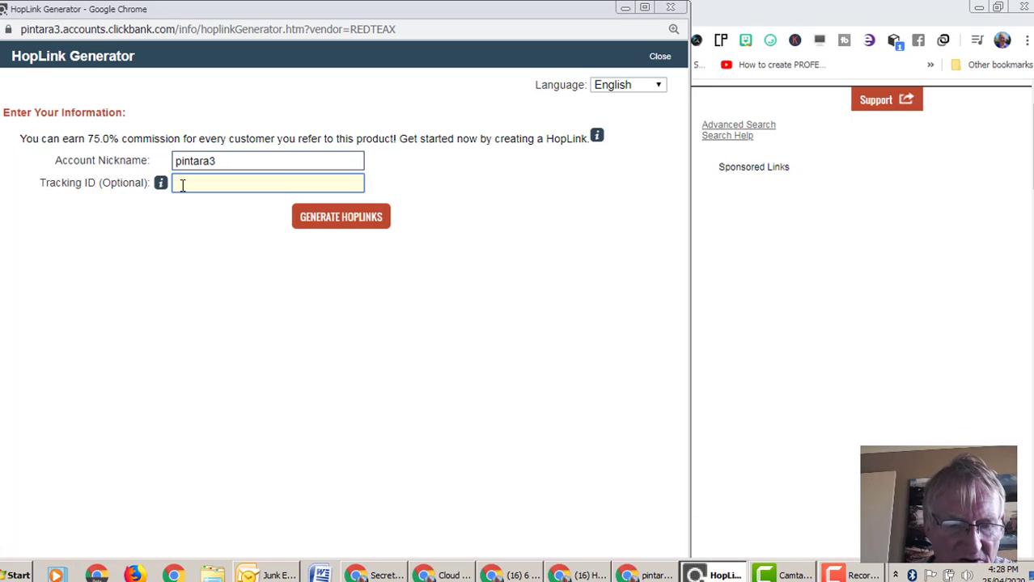
text(meemail)
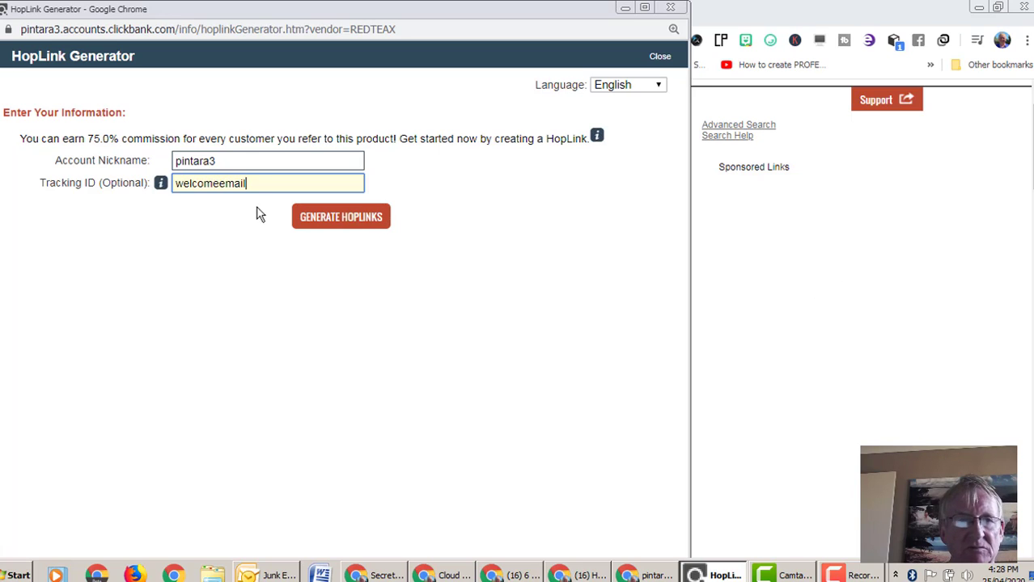
click(357, 220)
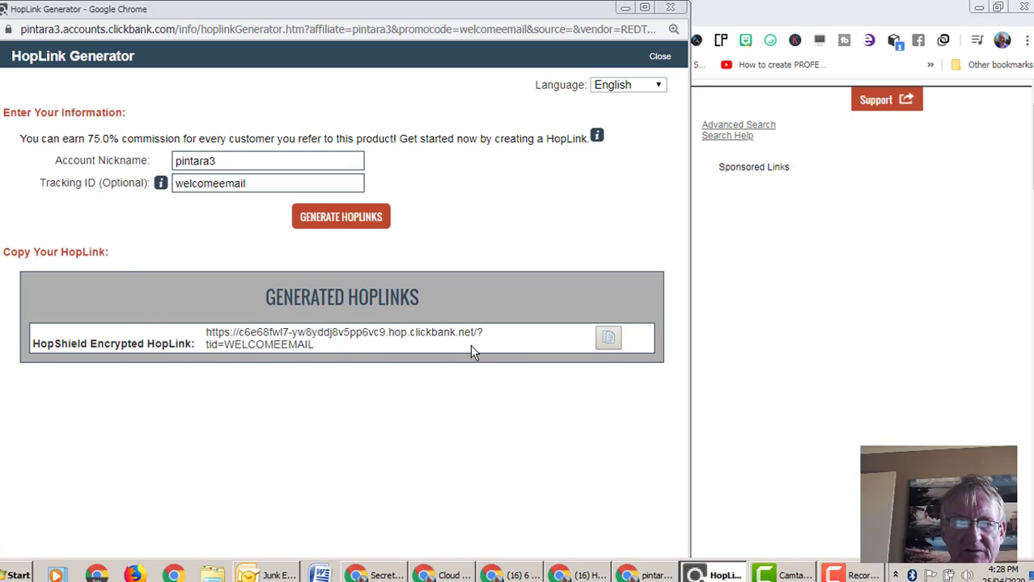
click(613, 343)
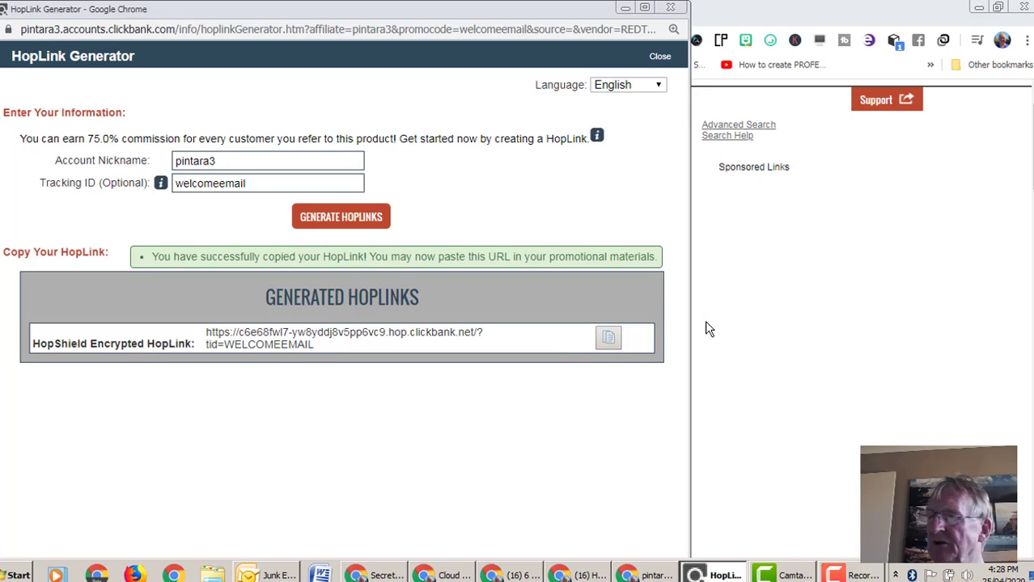
double_click(582, 7)
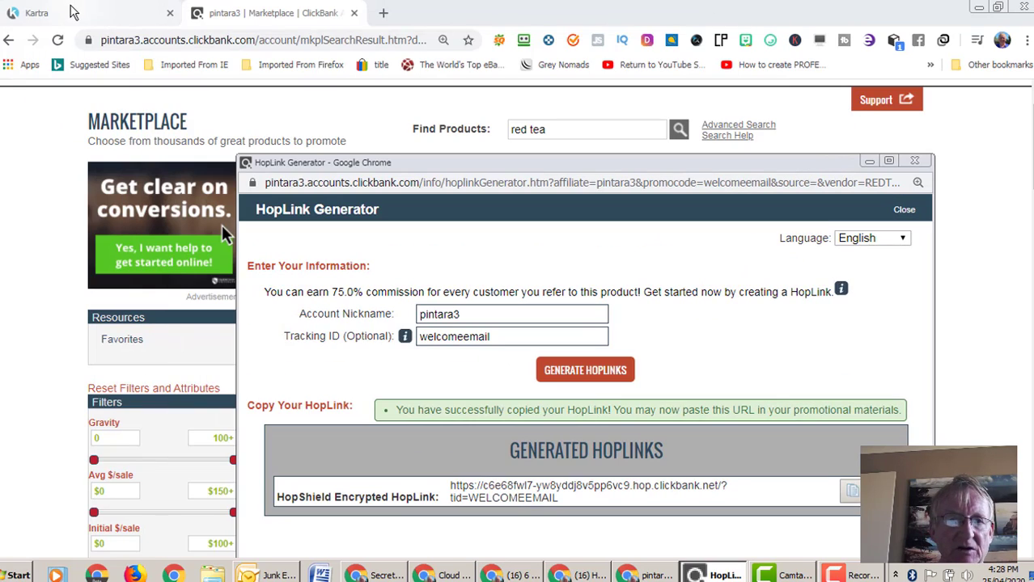
- Back in the Kartra welcome email, select the word HERE in the 'Get access HERE' line
click(73, 11)
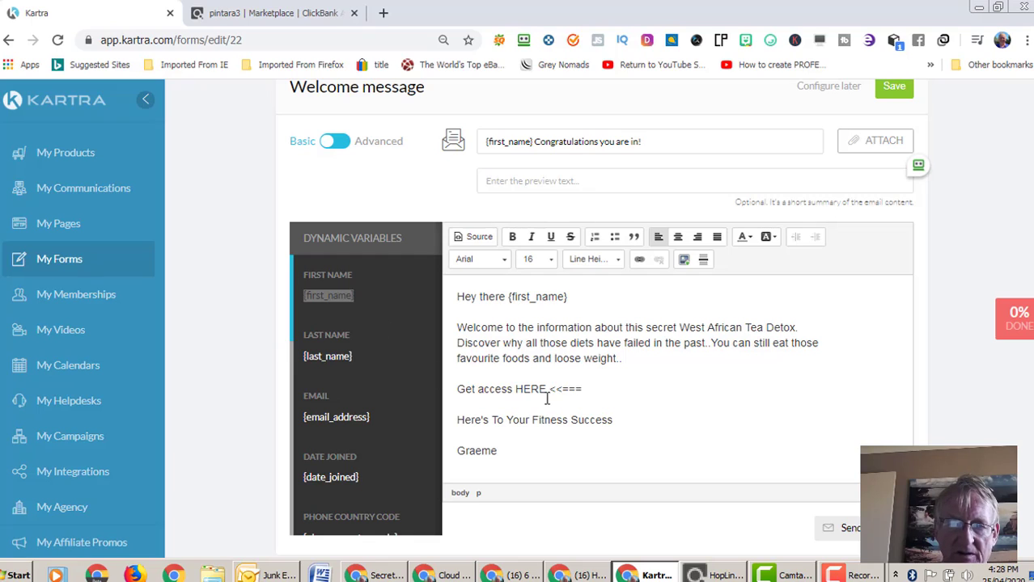
drag(548, 389, 518, 390)
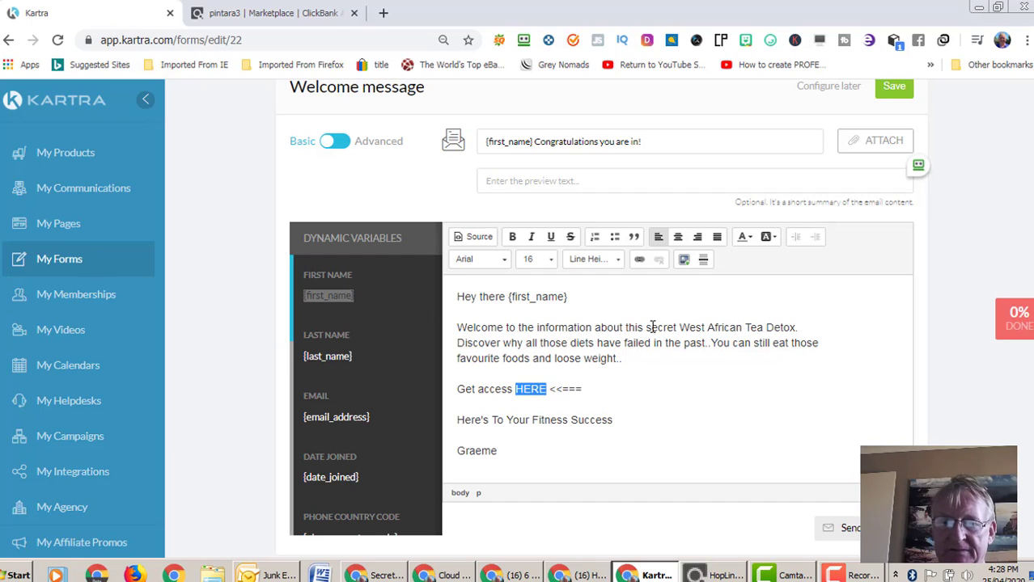
- Link the word HERE to the pasted ClickBank HopLink, opening in a new window (_blank)
click(639, 260)
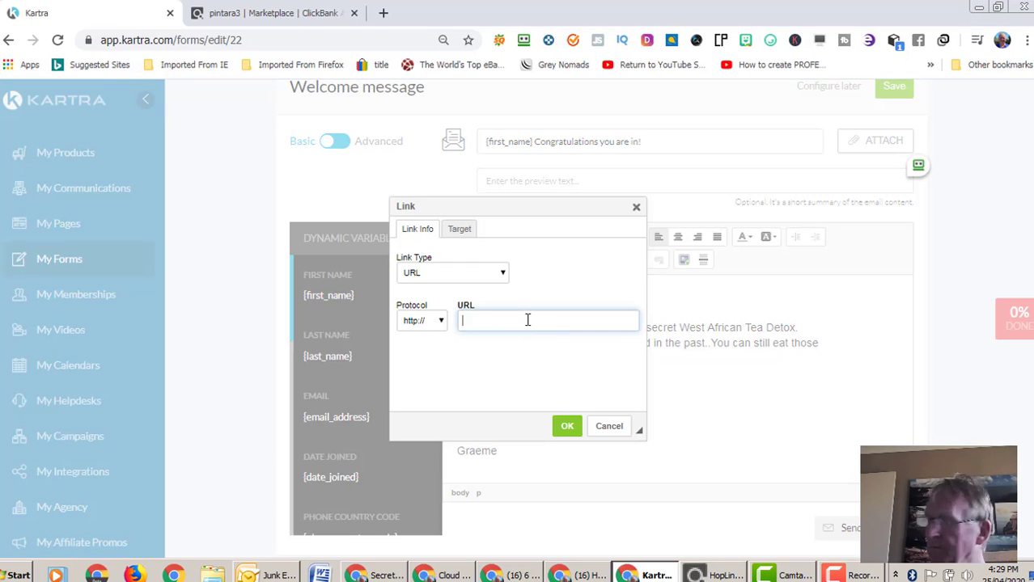
right_click(527, 320)
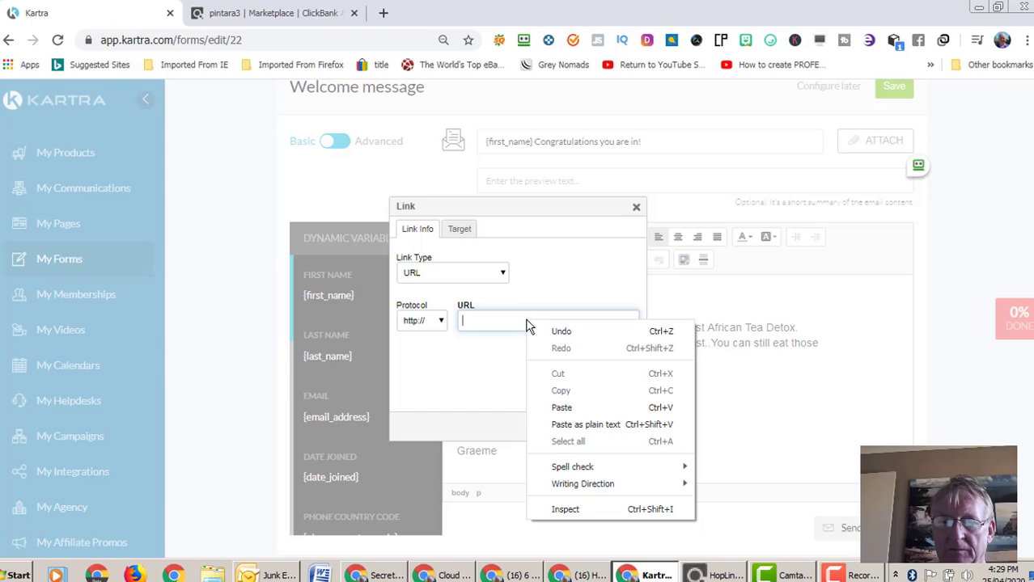
click(562, 408)
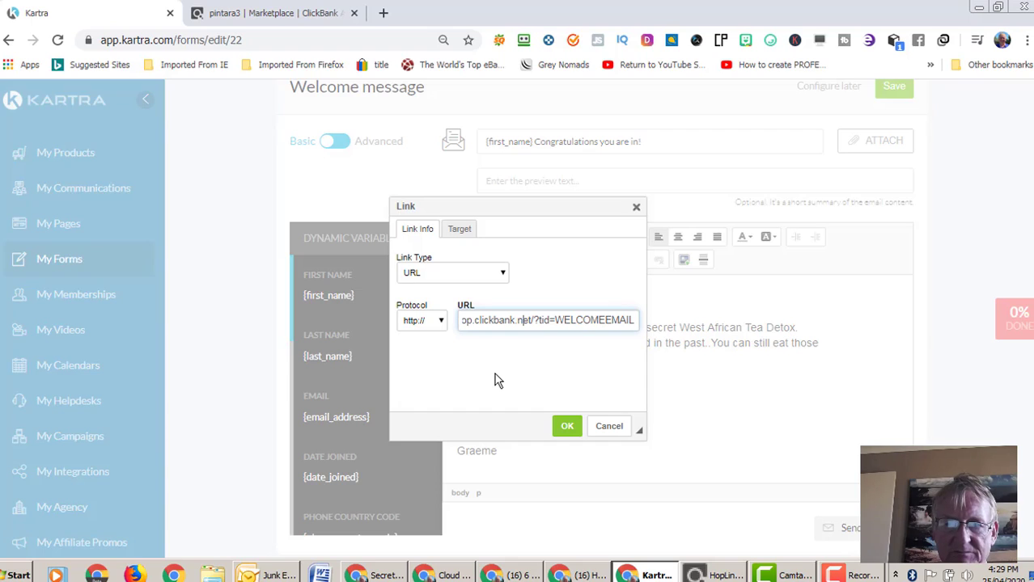
key(Left)
key(Left)
key(Left)
key(Left)
key(Left)
key(Left)
key(Left)
key(Left)
key(Left)
key(Left)
key(Left)
key(Left)
key(Left)
key(Left)
key(Left)
key(Left)
key(Left)
key(Left)
key(Left)
key(Left)
key(Left)
key(Left)
key(Left)
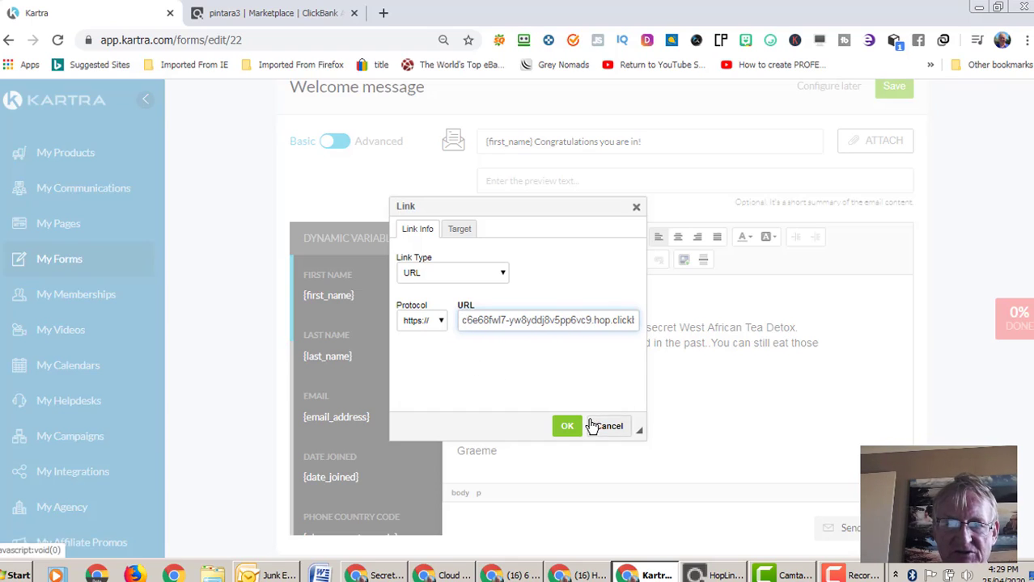
click(460, 229)
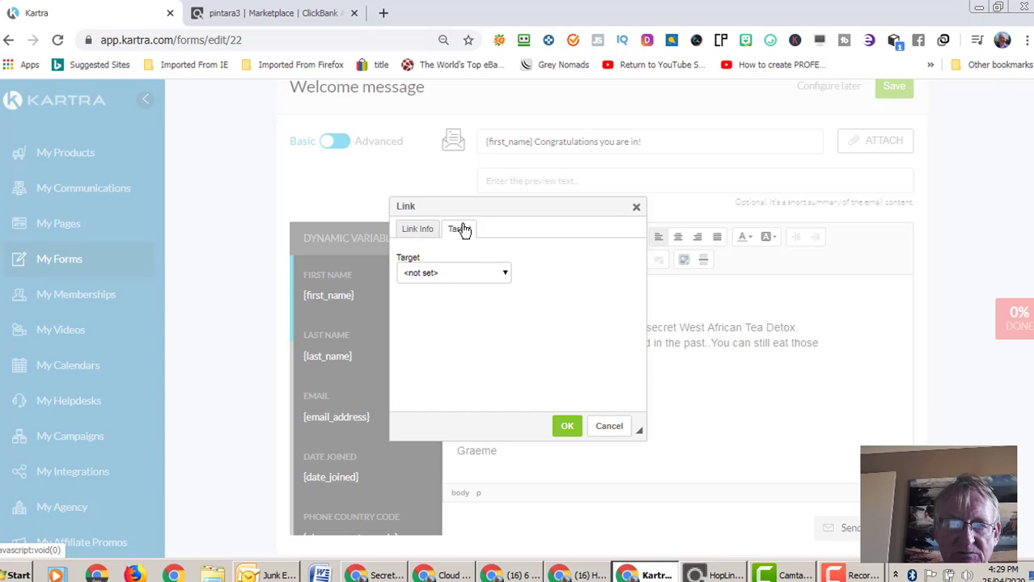
click(503, 275)
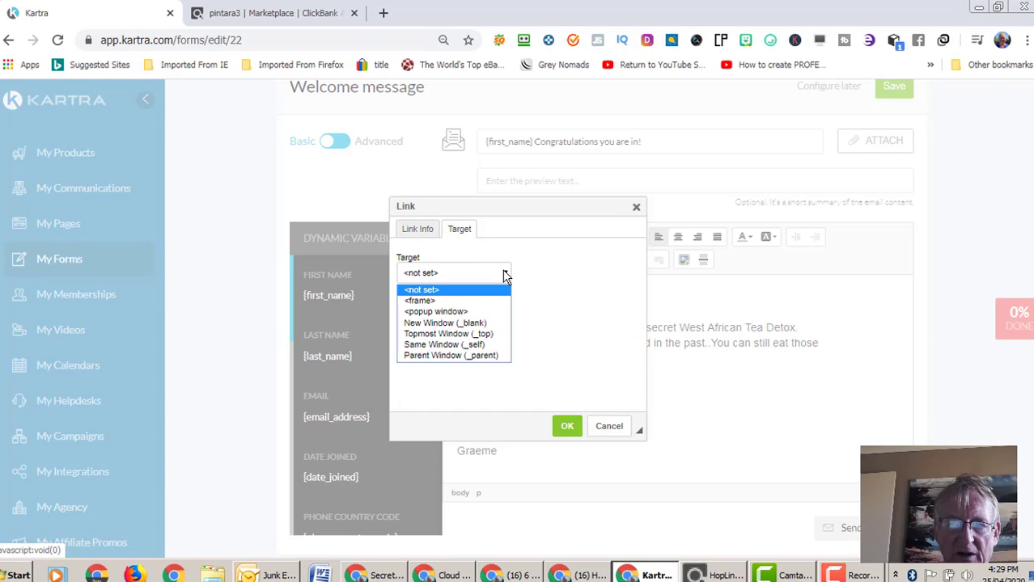
click(458, 323)
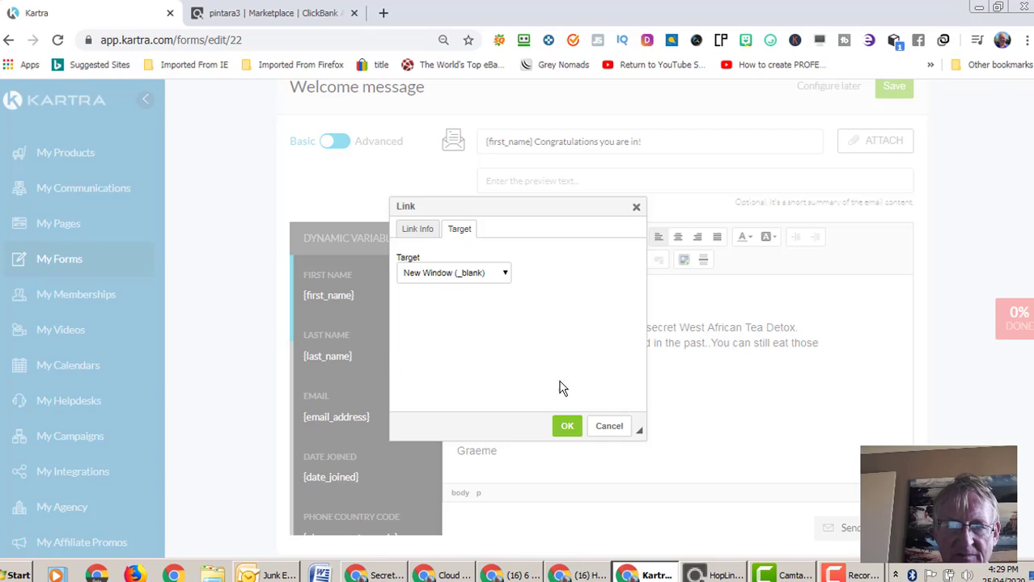
click(569, 427)
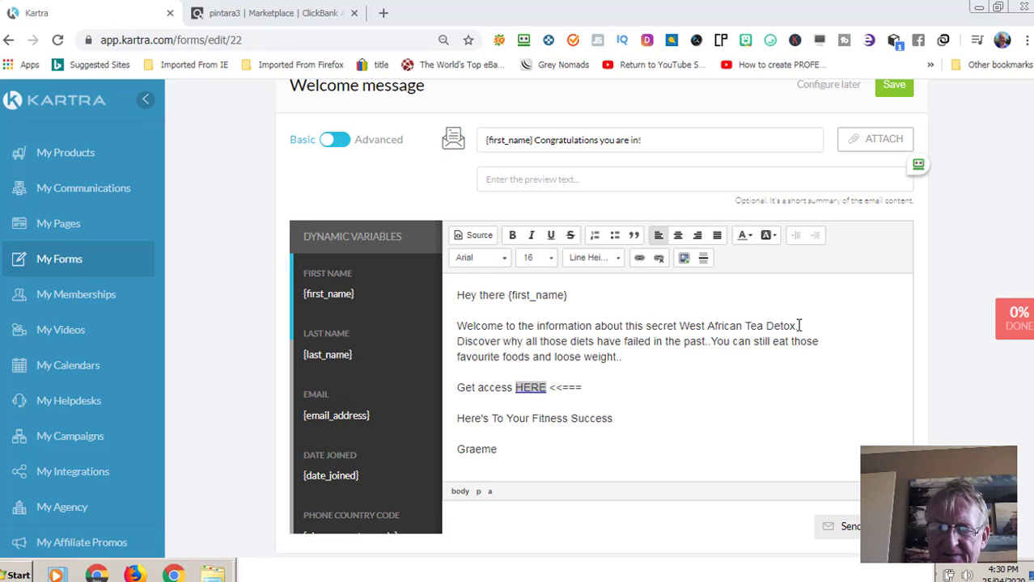
- Link the words 'Tea Detox' to the HopLink, fixing the duplicate https prefix and opening in New Window (_blank)
drag(797, 326, 755, 328)
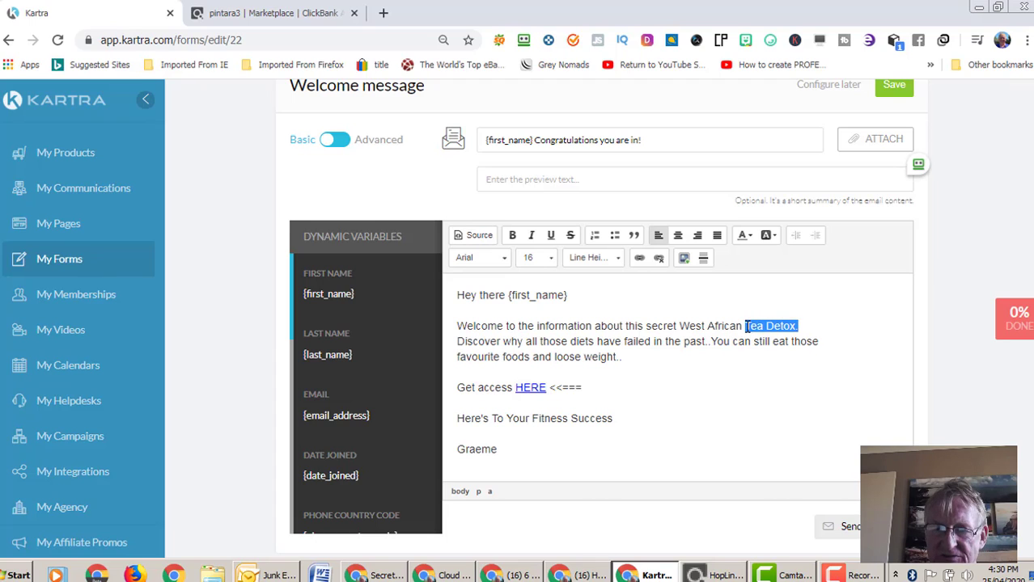
click(637, 259)
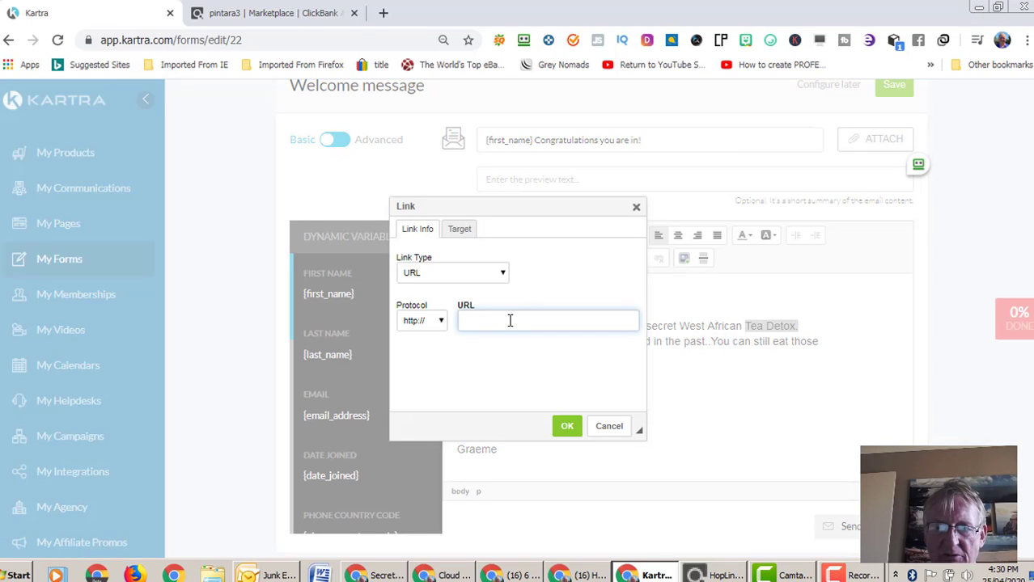
right_click(512, 320)
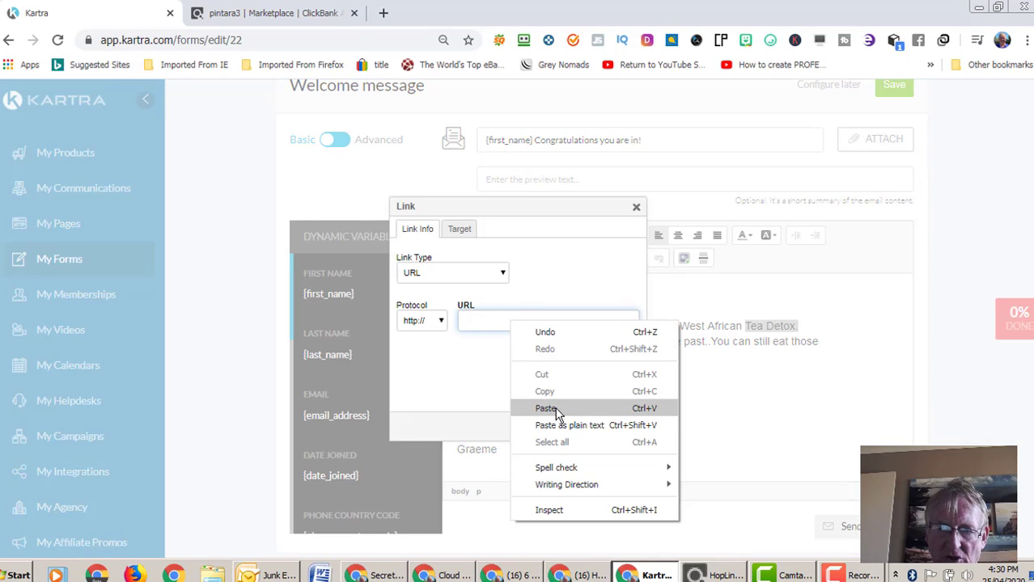
click(546, 409)
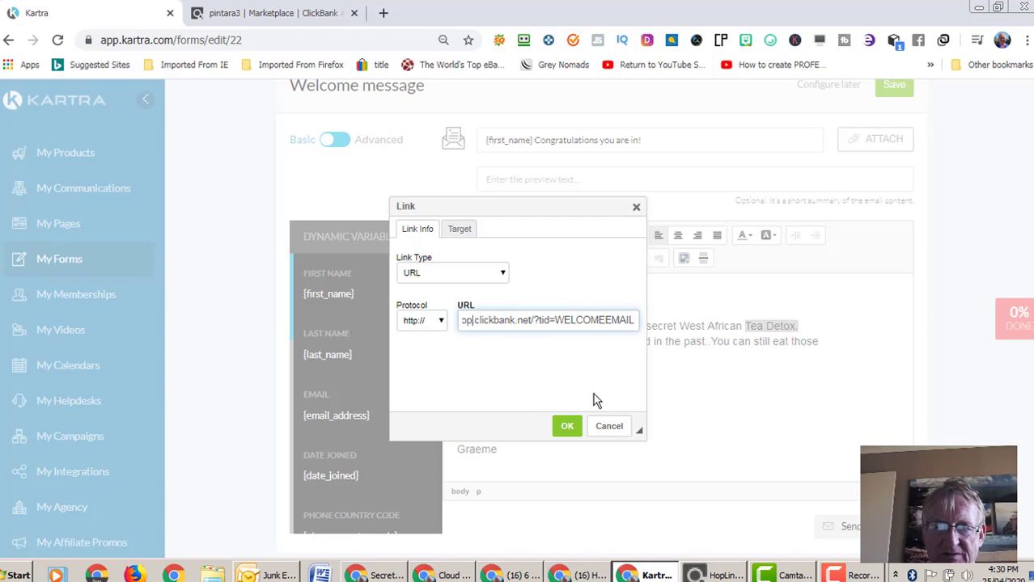
key(Home)
key(Left)
key(Left)
key(Left)
key(Left)
key(Left)
key(Left)
key(Left)
key(Left)
key(Left)
key(Left)
key(Left)
key(Left)
key(Left)
key(Left)
key(Left)
key(Left)
key(Left)
key(Left)
key(Left)
key(Left)
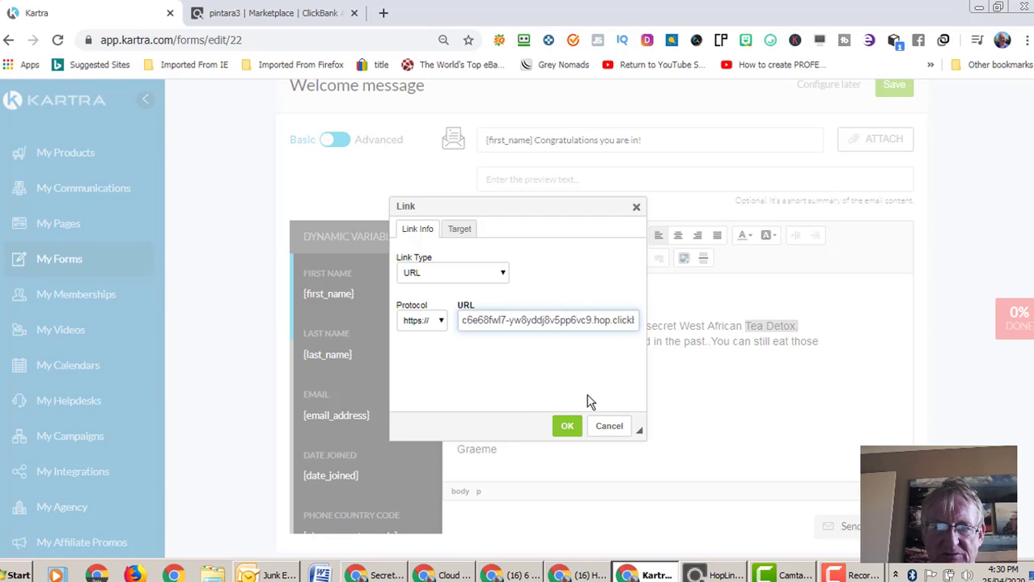
click(468, 231)
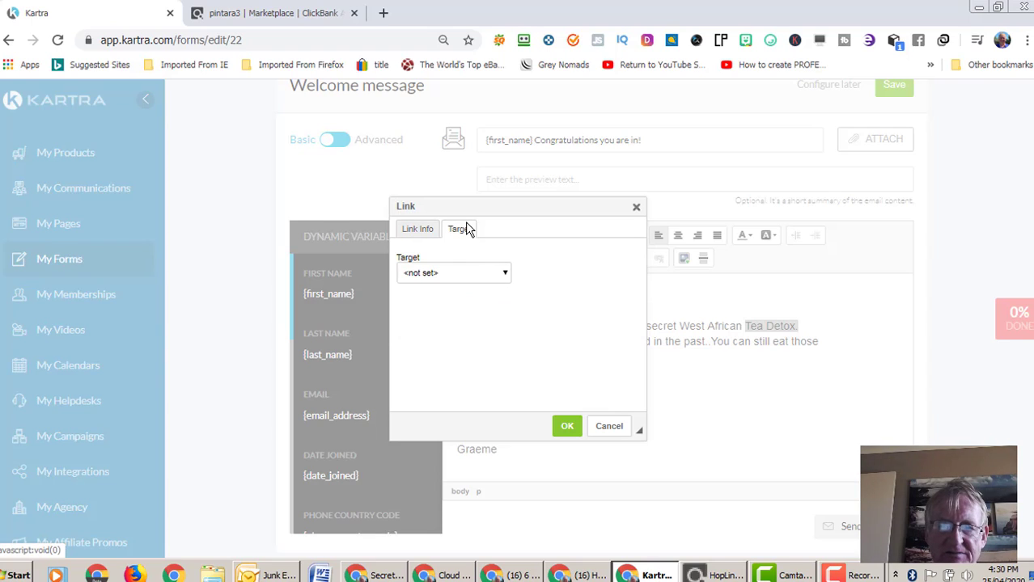
click(506, 274)
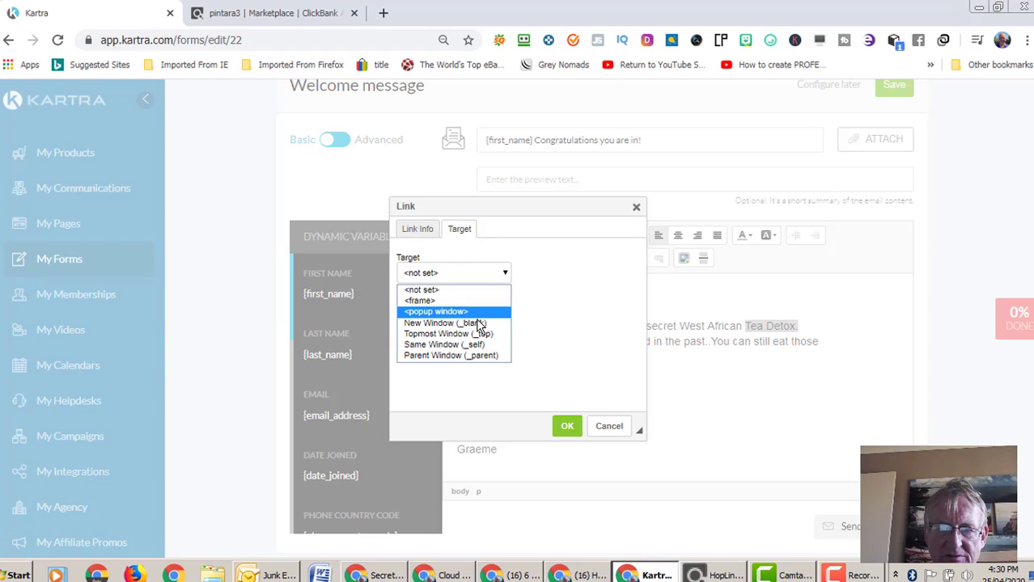
click(464, 324)
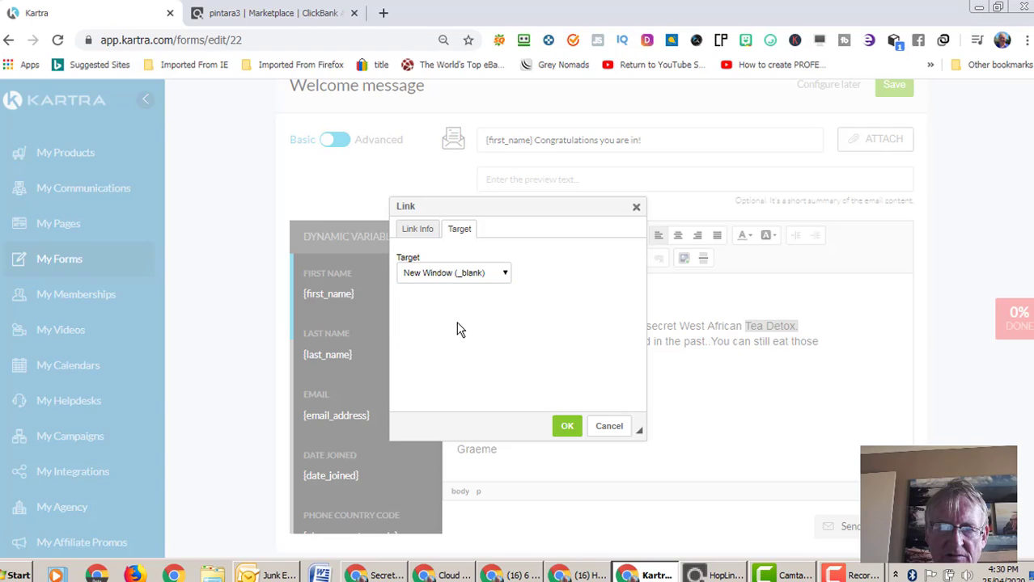
click(568, 427)
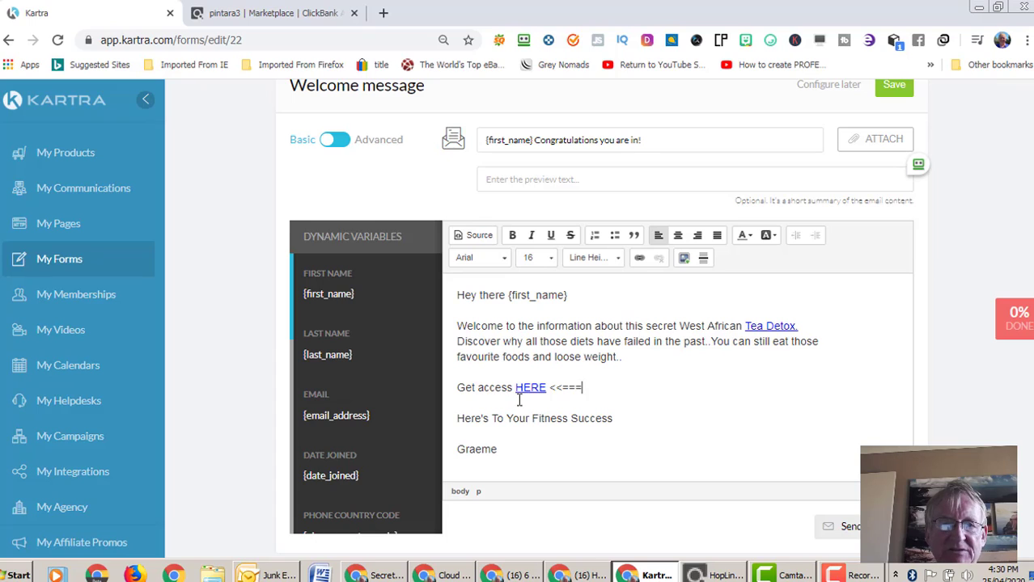
- Add an empty line below the Graeme sign-off in the welcome email
click(591, 388)
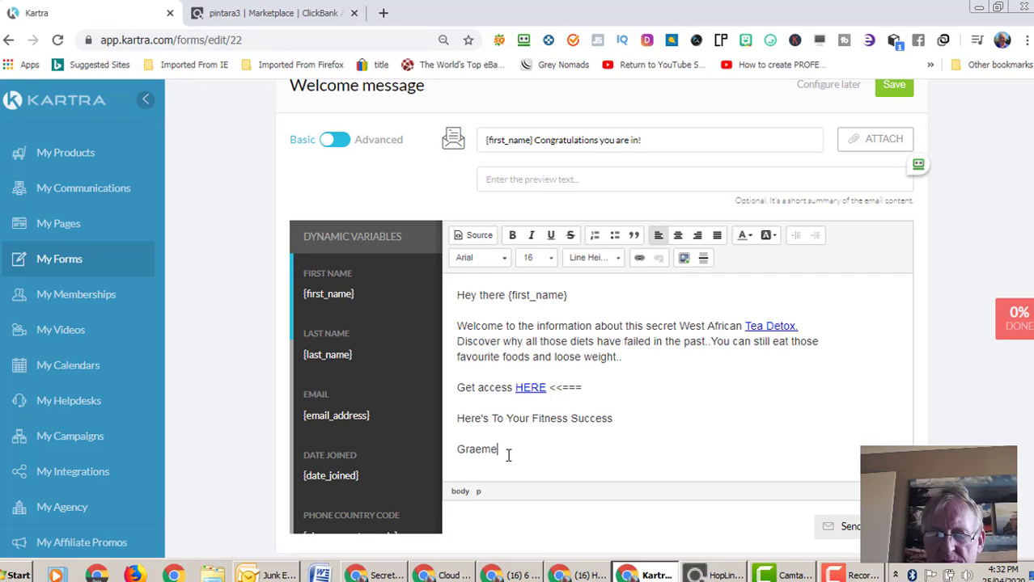
key(Return)
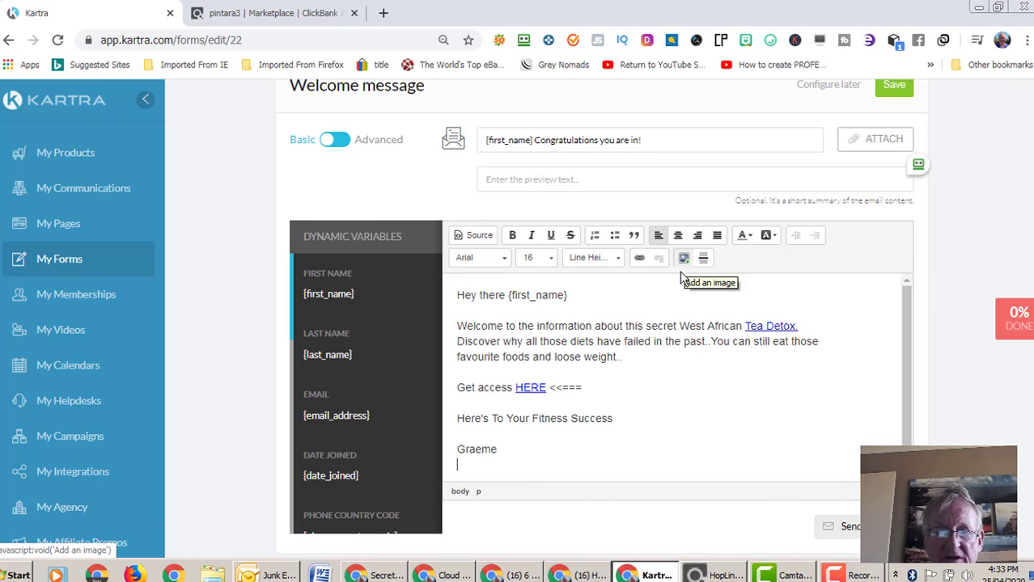
- Send a test copy of the welcome email to the owner's own e-mail address
click(854, 531)
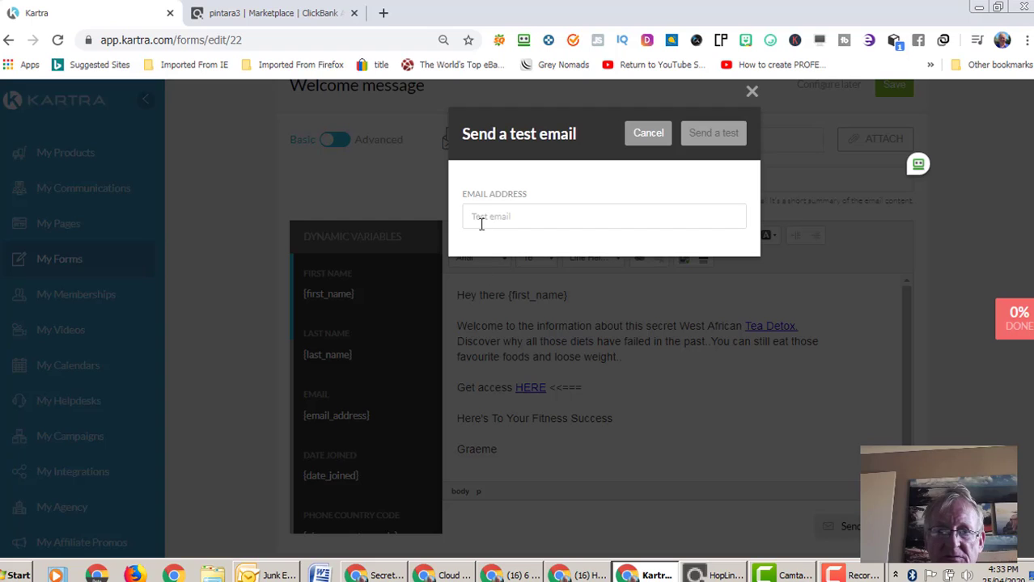
click(482, 217)
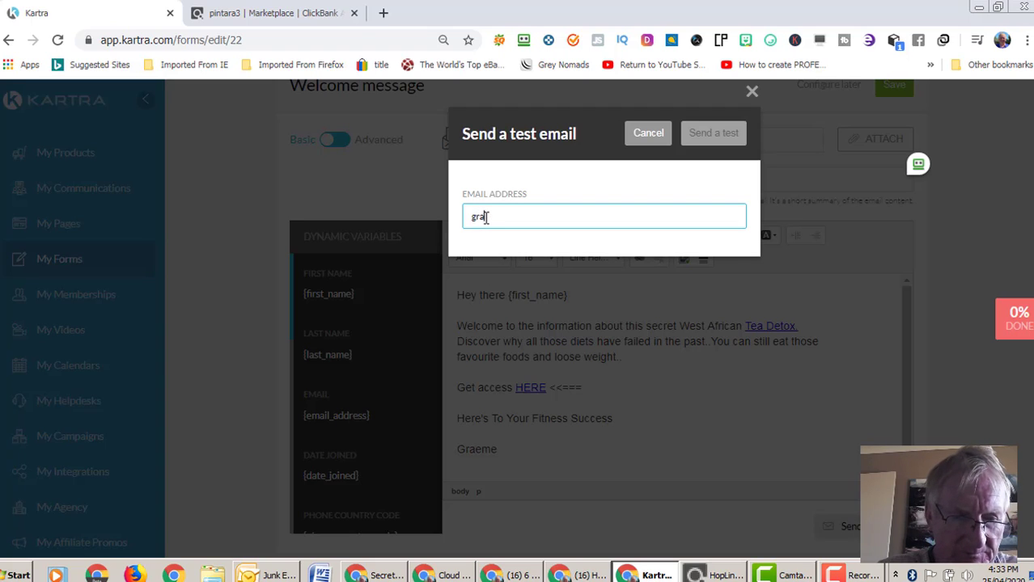
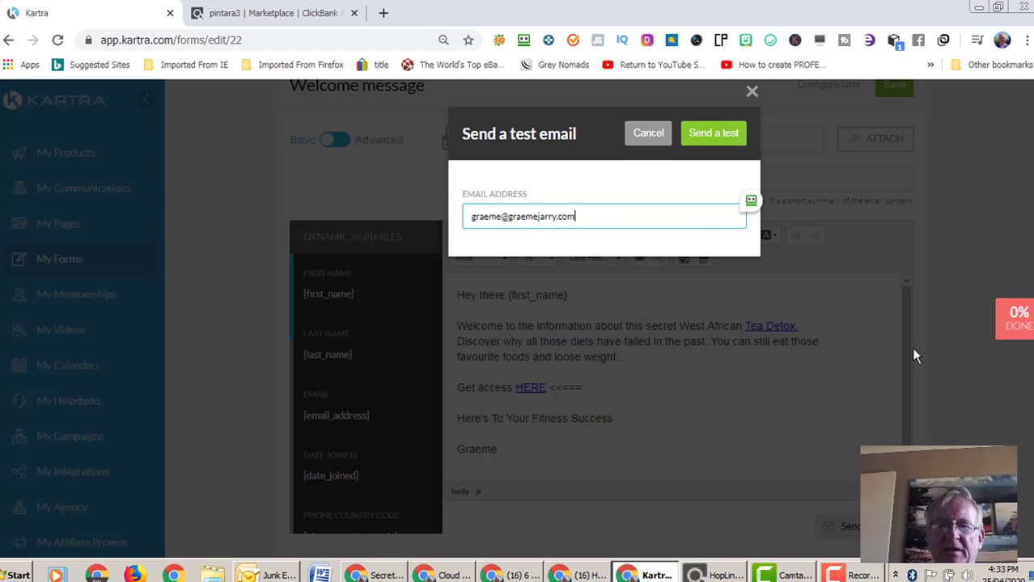
click(709, 134)
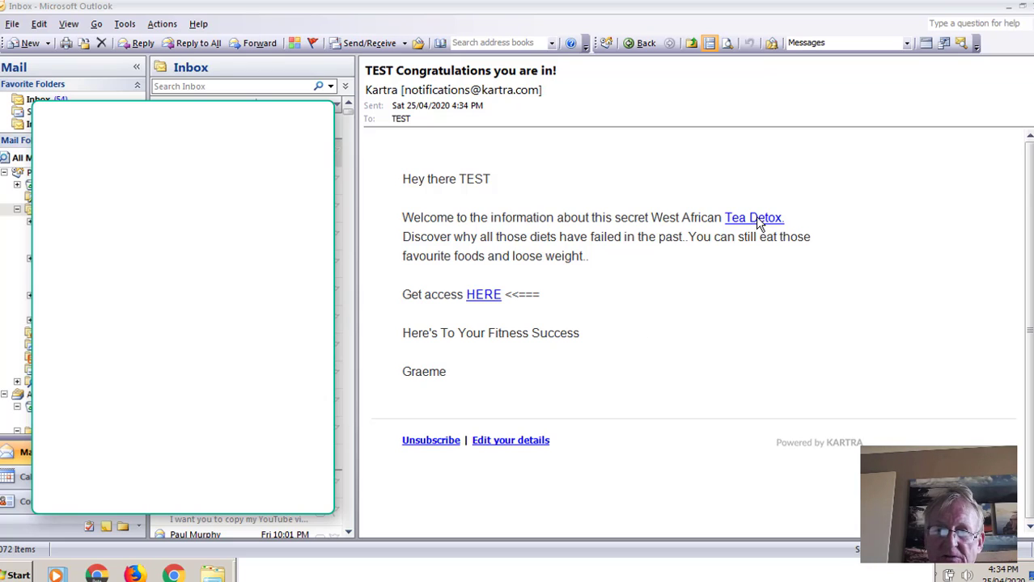
- Follow the Tea Detox and HERE links in the Outlook test email to confirm the Red Tea sales page opens
click(758, 219)
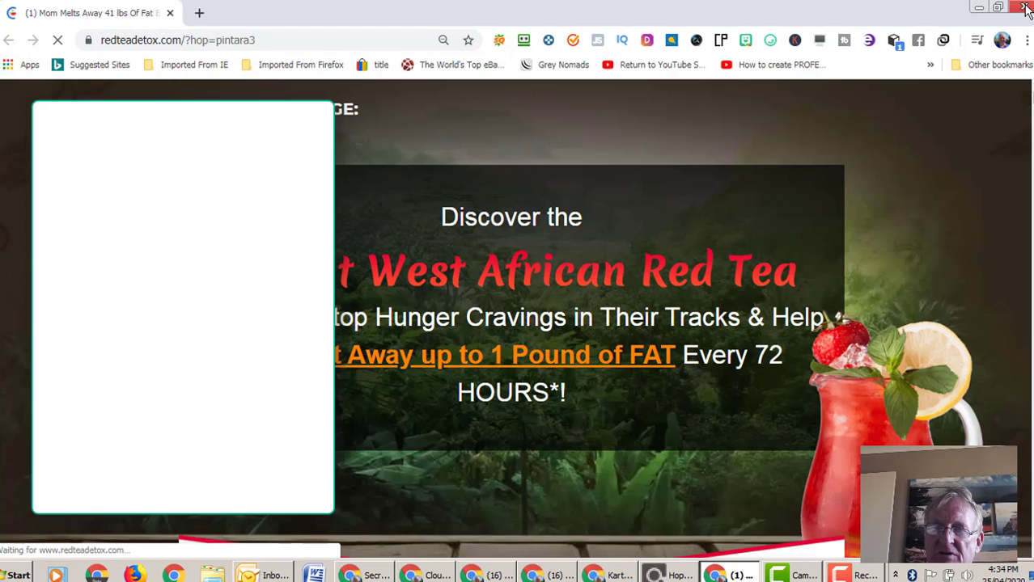
click(1025, 5)
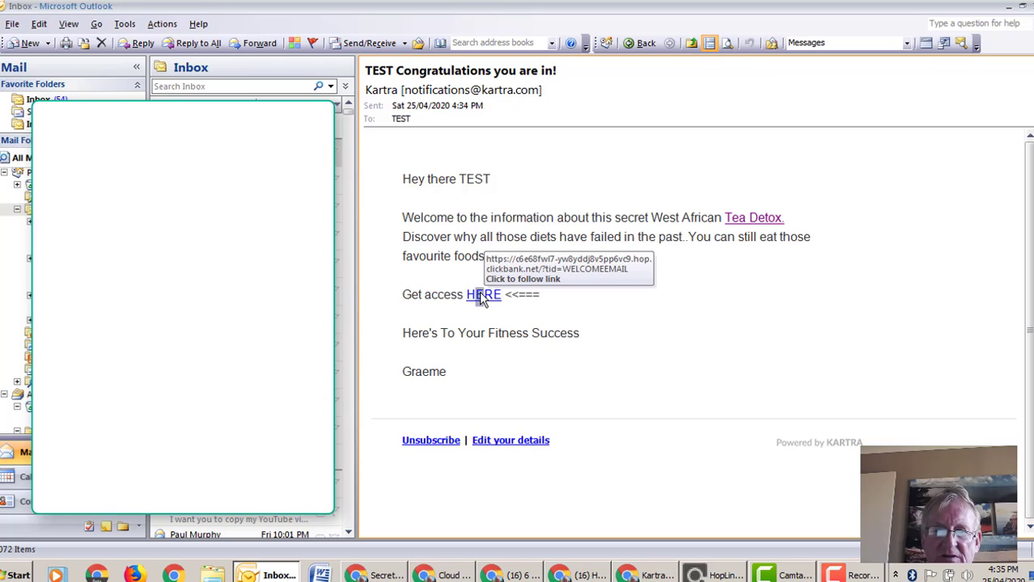
click(483, 296)
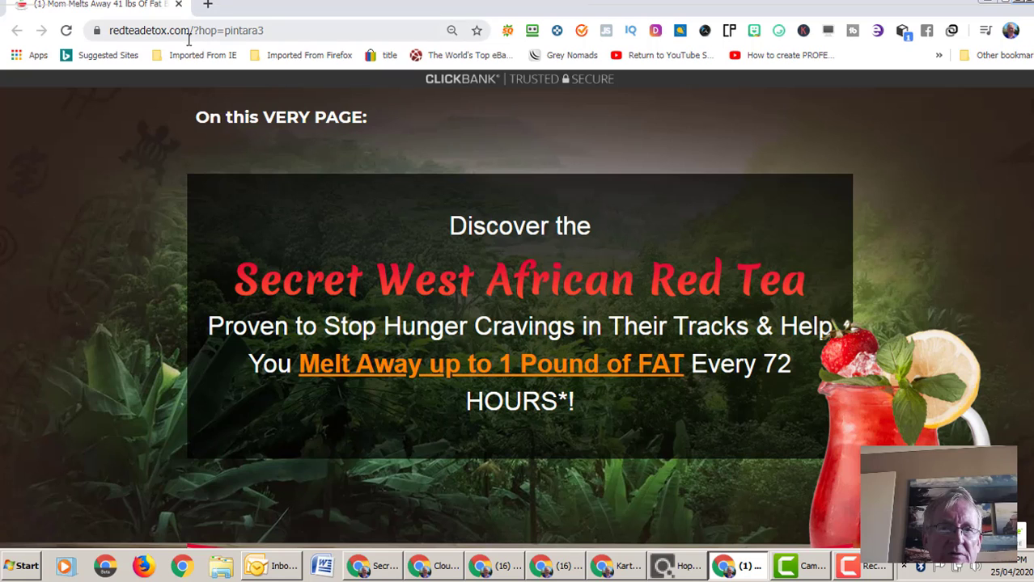
mouse_move(1000, 48)
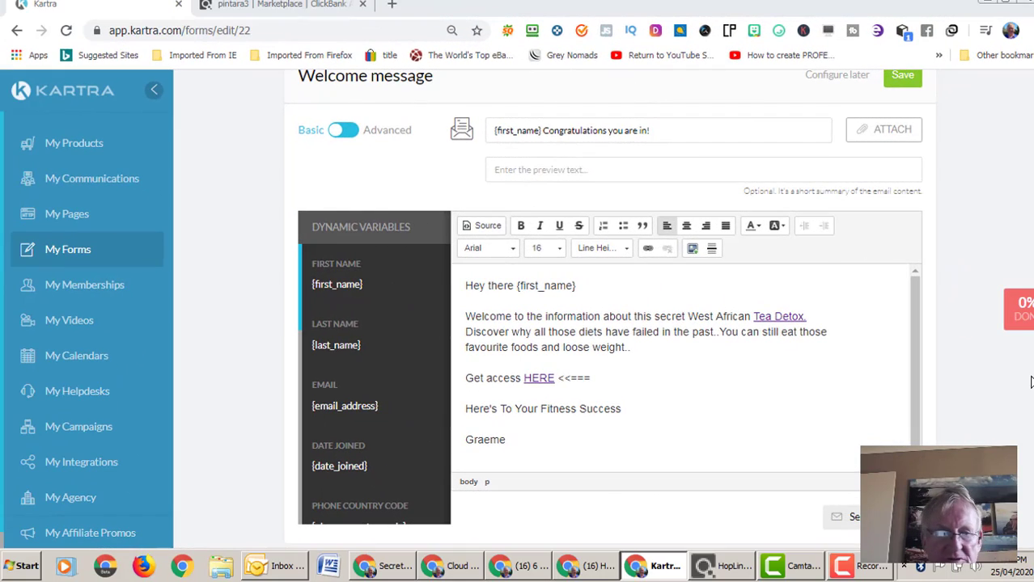
- Review the welcome message and save it
scroll(615, 324, down, 1)
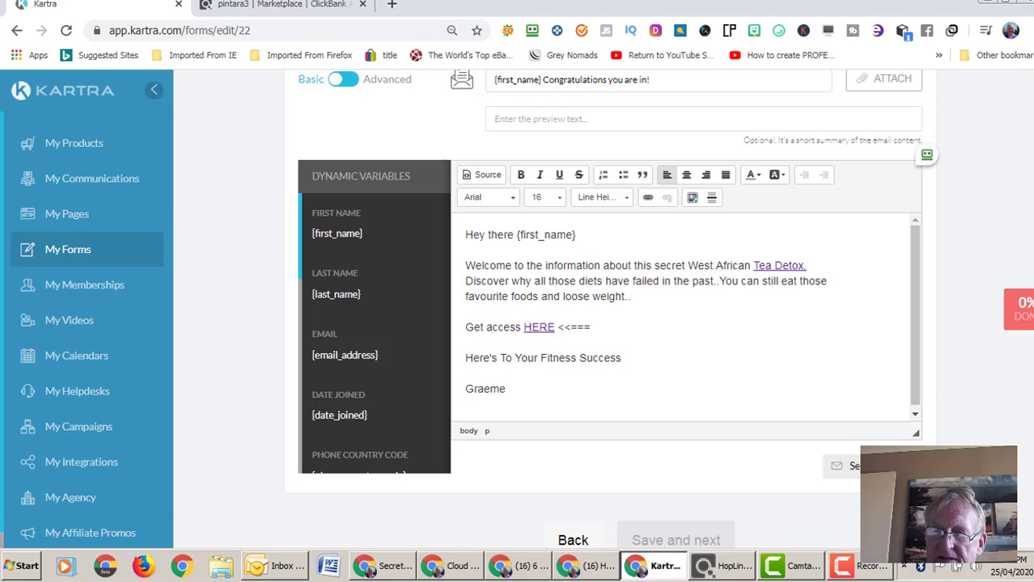
scroll(611, 307, down, 3)
scroll(610, 308, up, 4)
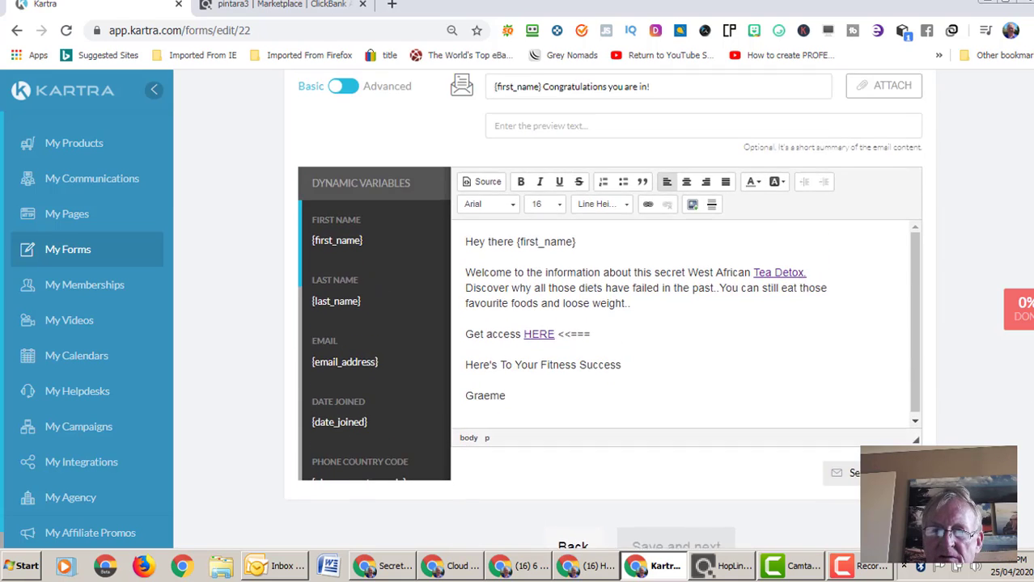
scroll(610, 324, up, 1)
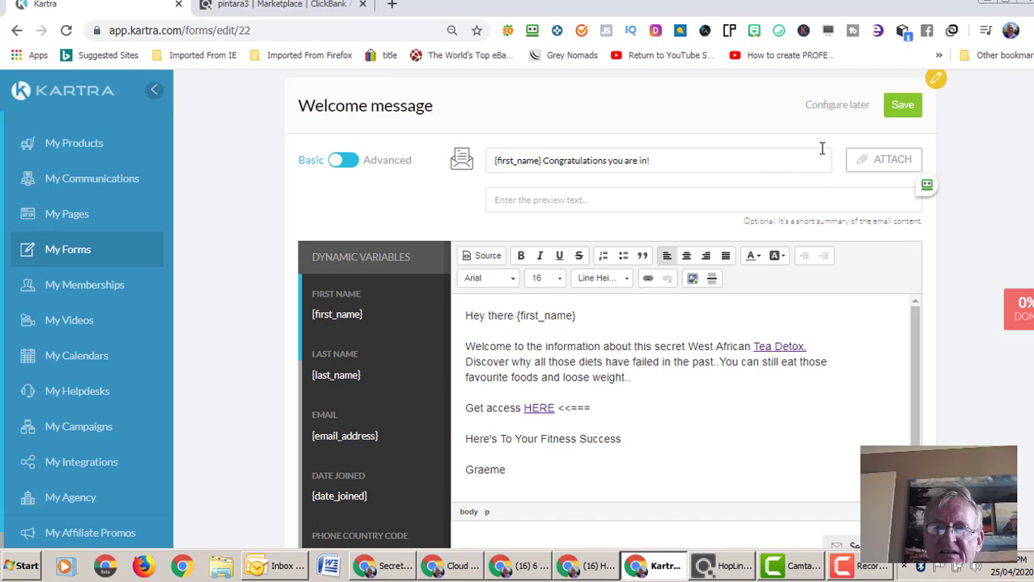
click(887, 112)
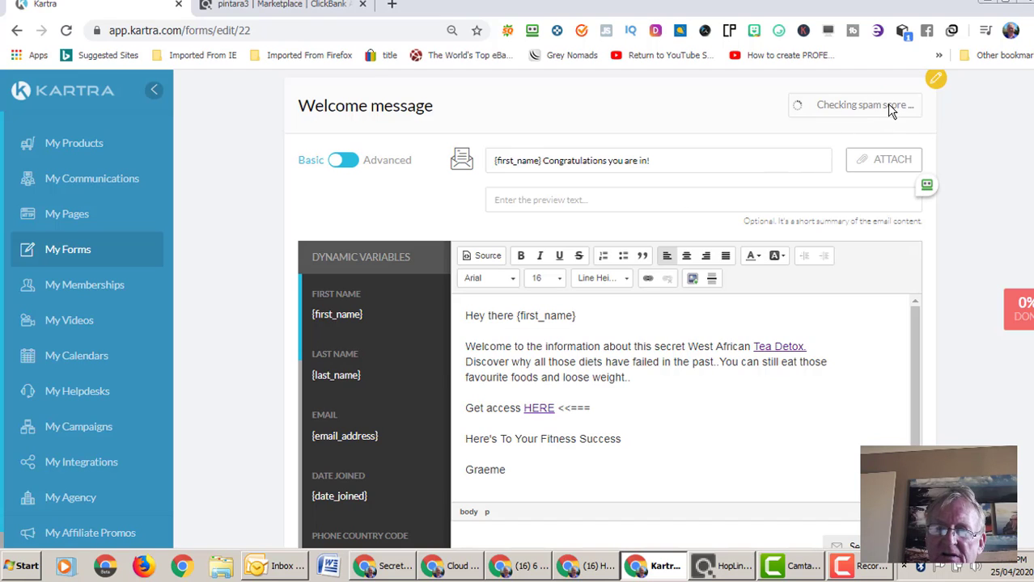
- Save and advance the form wizard through Automations to the Form design step
mouse_move(920, 203)
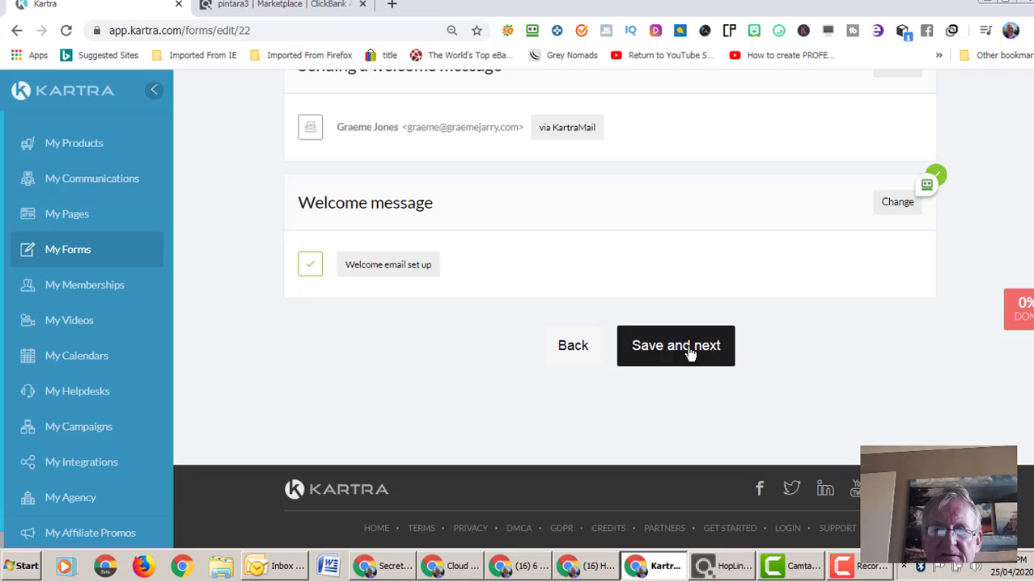
click(689, 353)
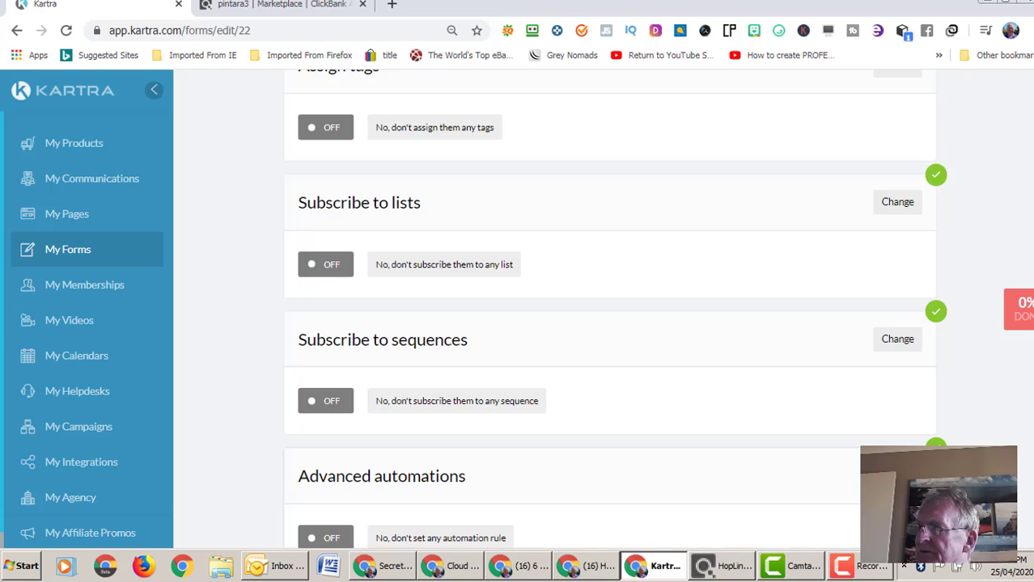
scroll(607, 323, down, 2)
click(676, 536)
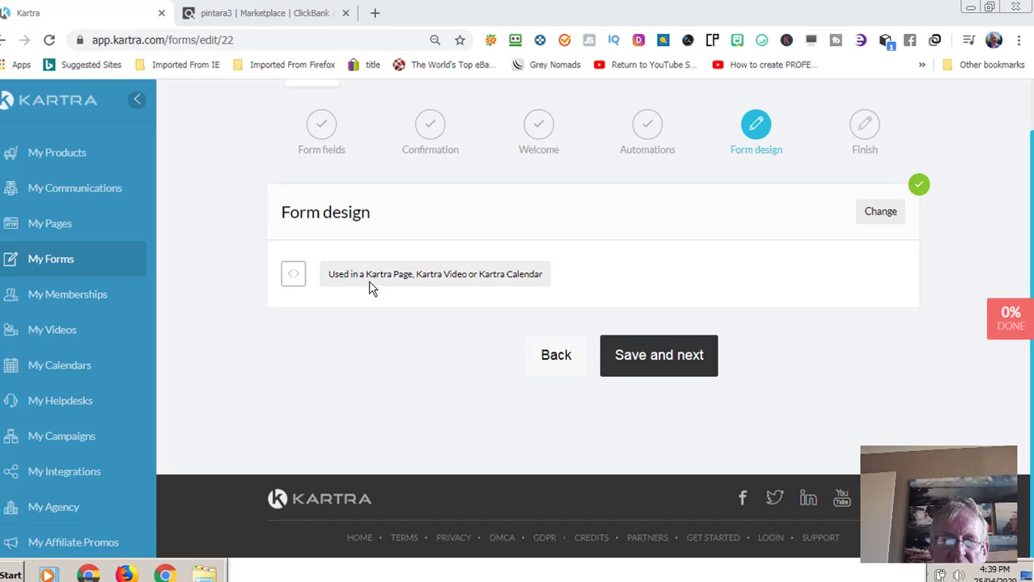
click(655, 363)
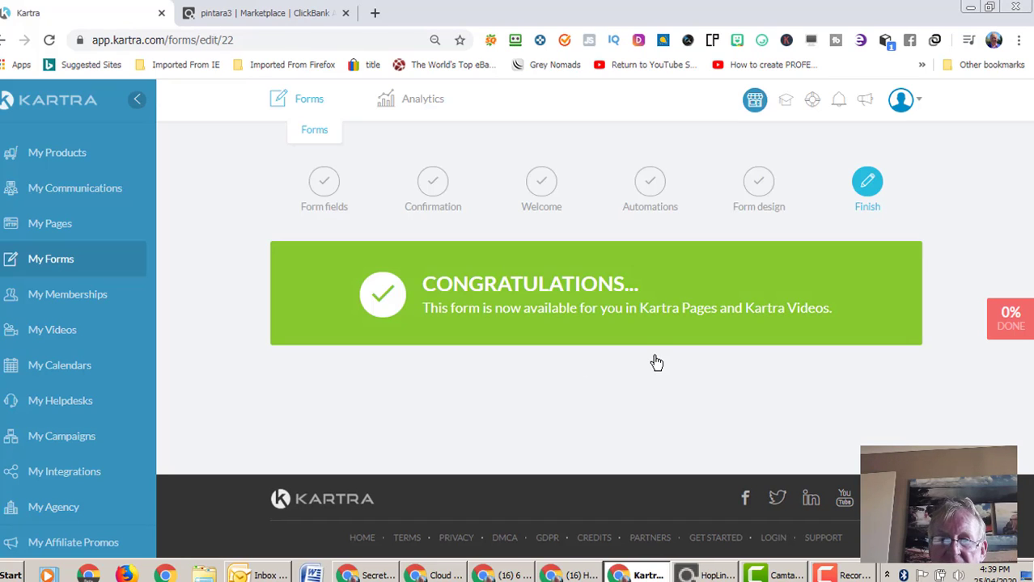